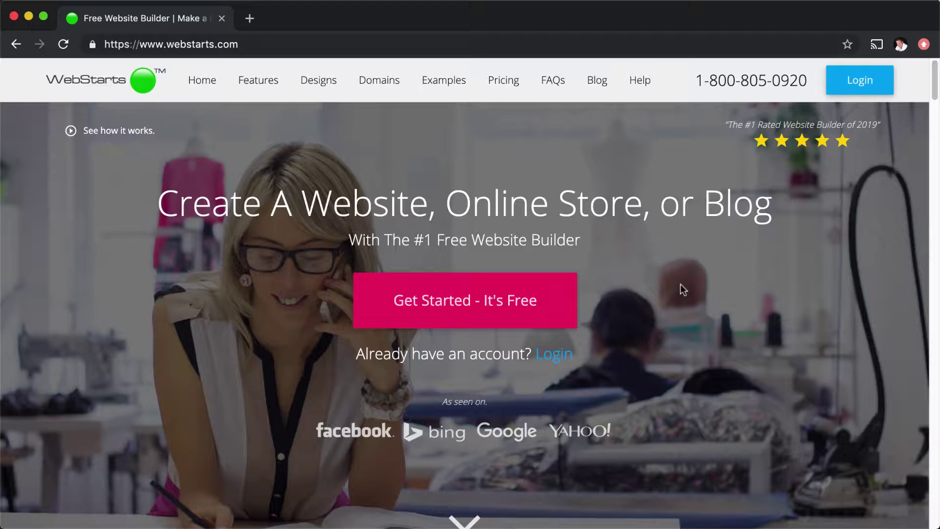
Step: Start a free website and scroll the design gallery down to the Restaurant template
left_click(463, 316)
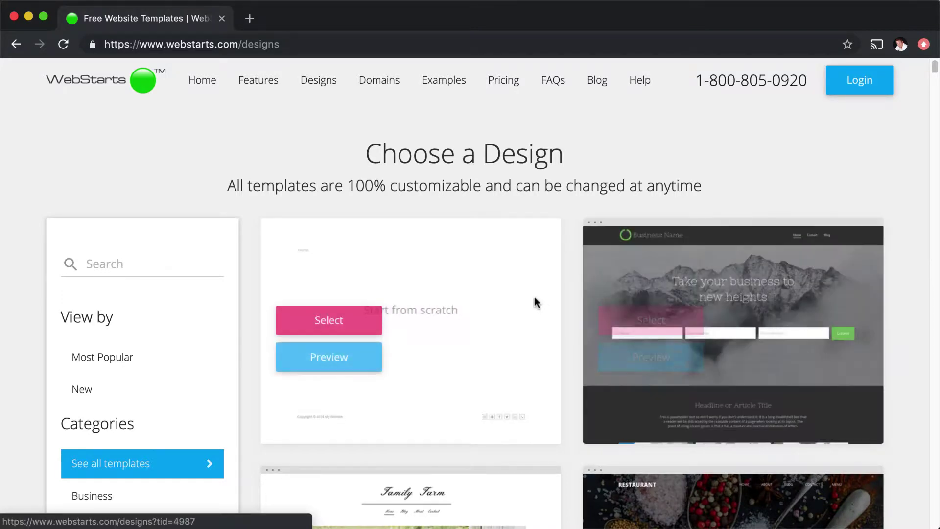
scroll(270, 279, "down", 5)
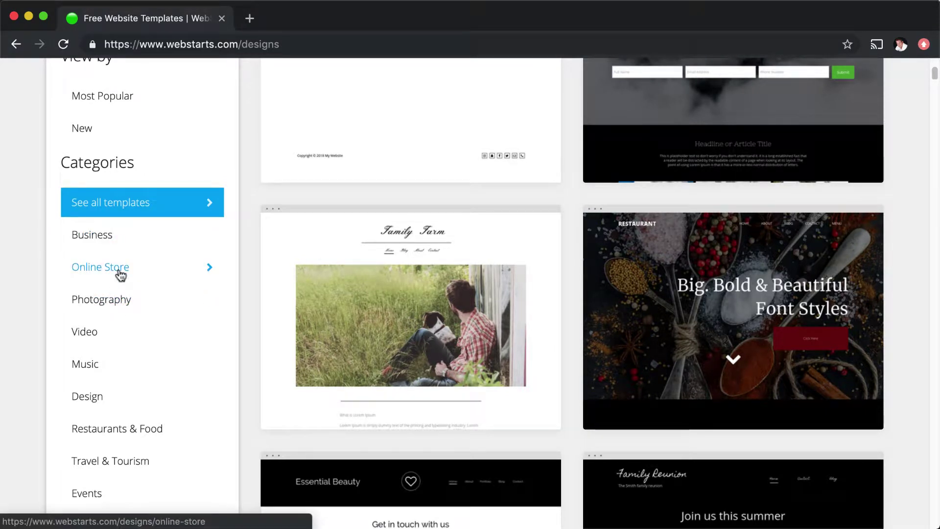
Step: Select the Restaurant template, submit the sign-up form, and enter the SMS verification code
mouse_move(729, 313)
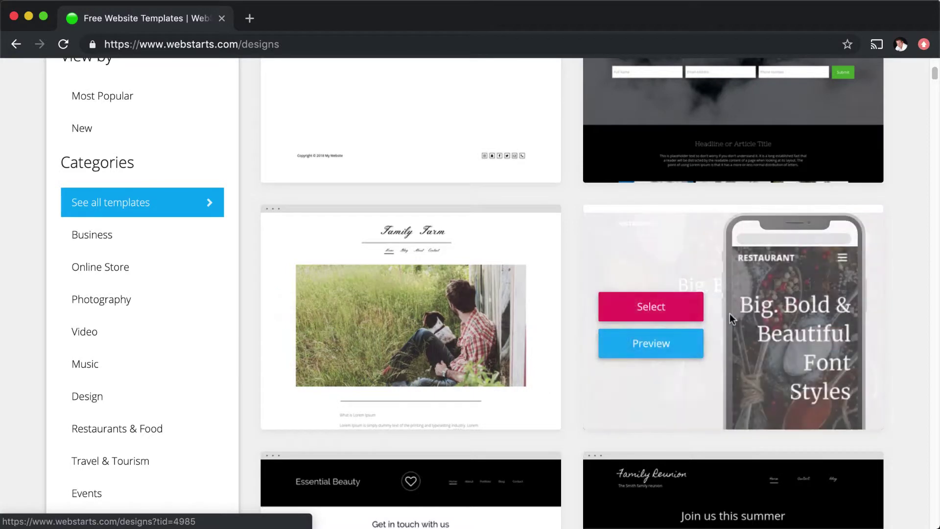
left_click(685, 306)
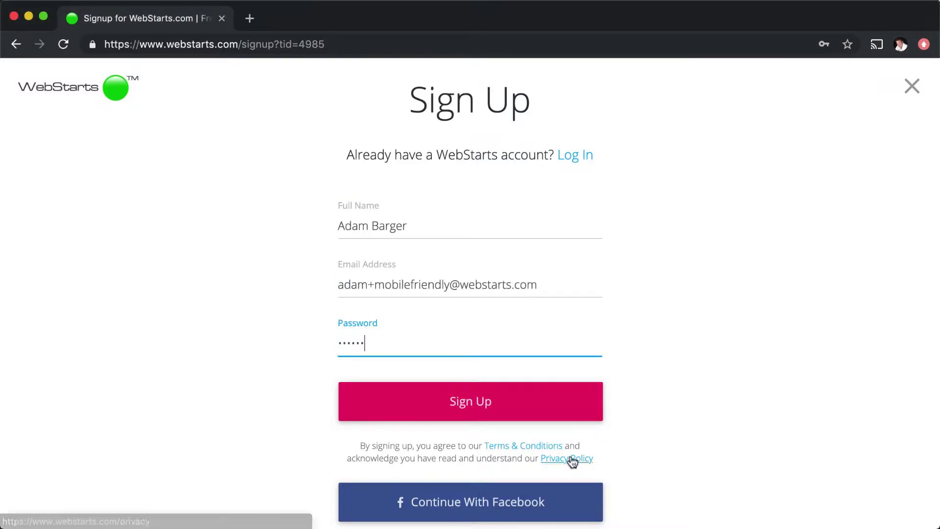
left_click(517, 412)
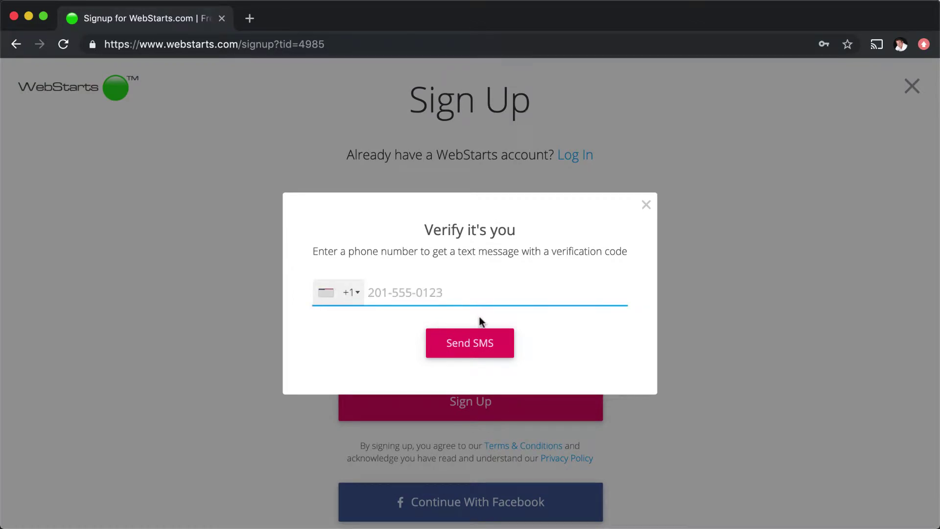
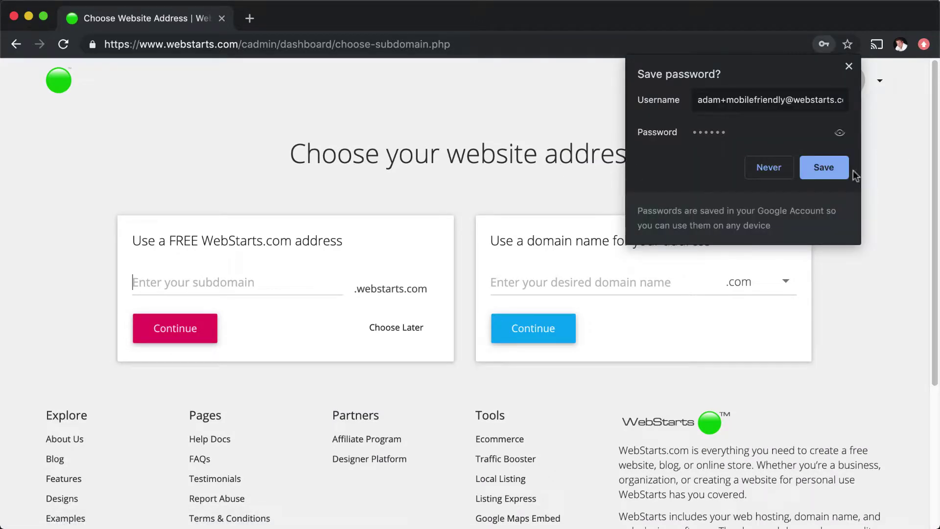
Step: Save the new login in Chrome and enter 'restrauntmobilesite' as the free subdomain
left_click(838, 169)
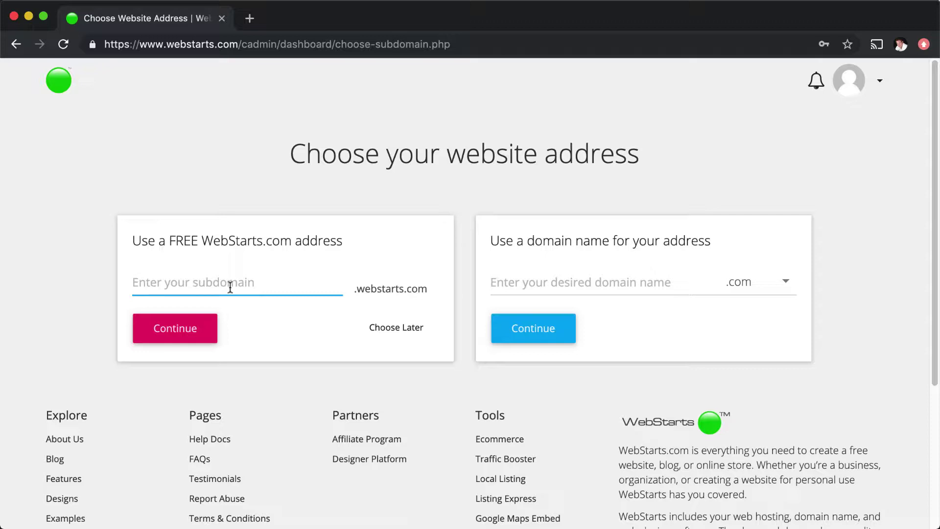
left_click(499, 288)
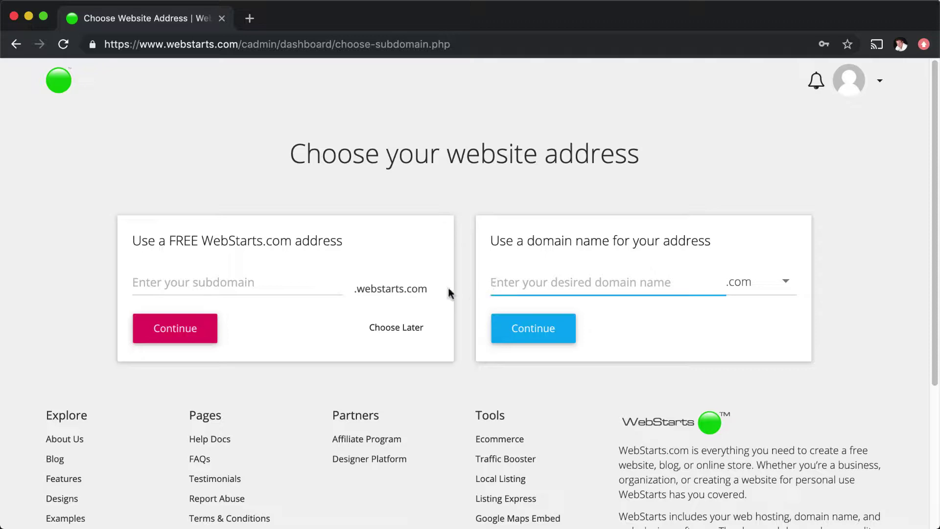
left_click(286, 278)
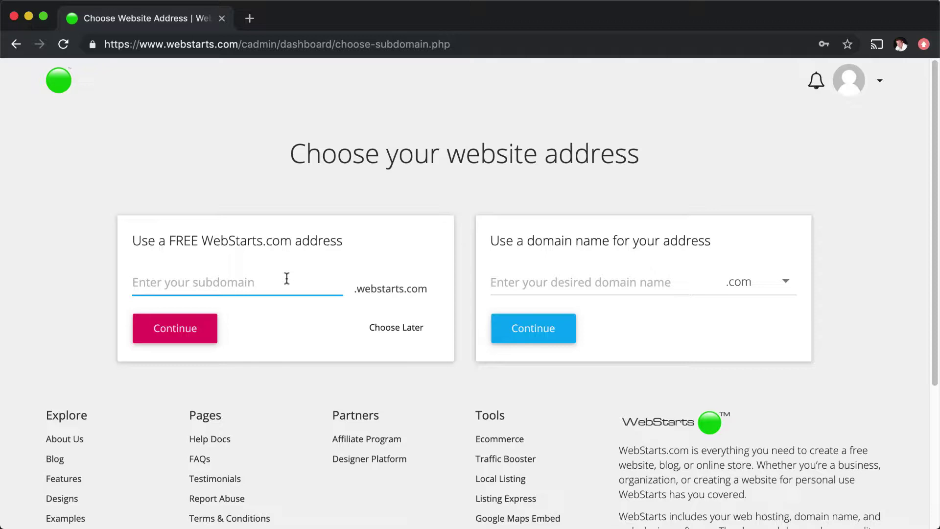
type("restraun")
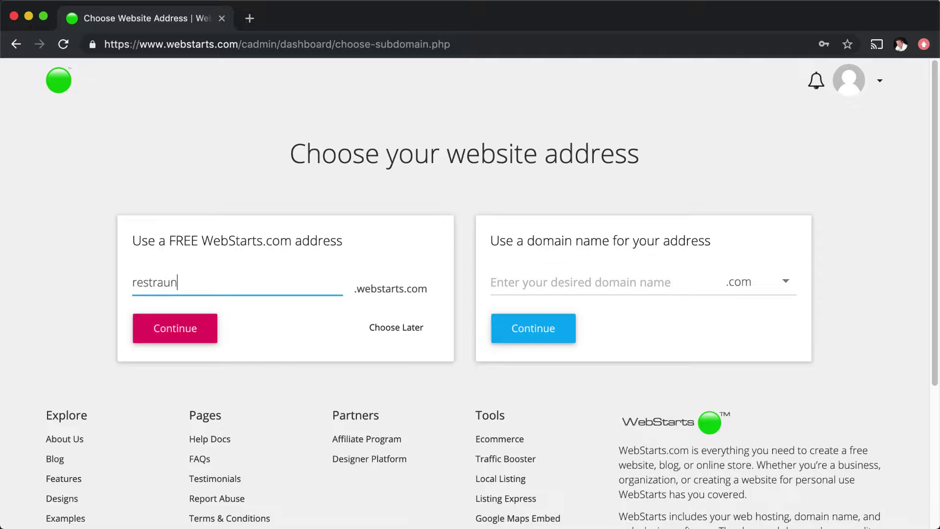
type("tmobilesite")
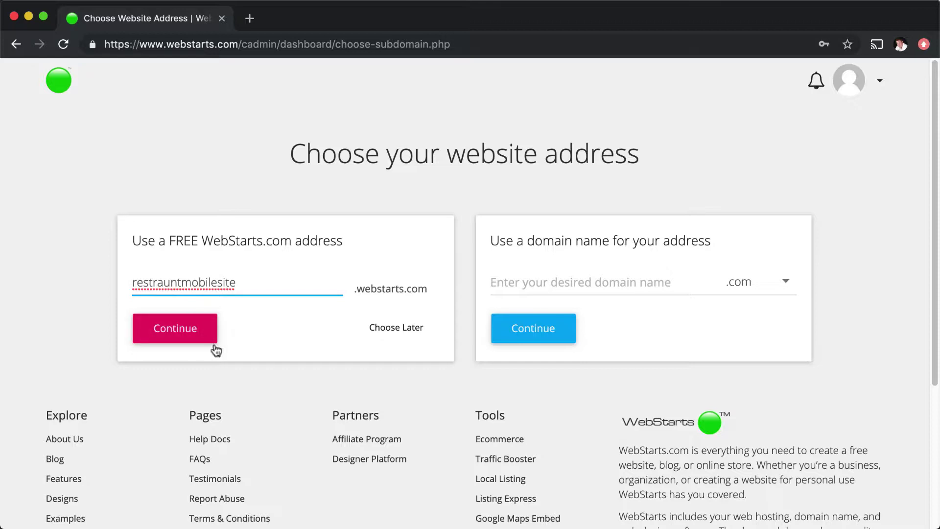
Step: Submit the subdomain, and after the invalid-domain error, choose the website address later
left_click(214, 337)
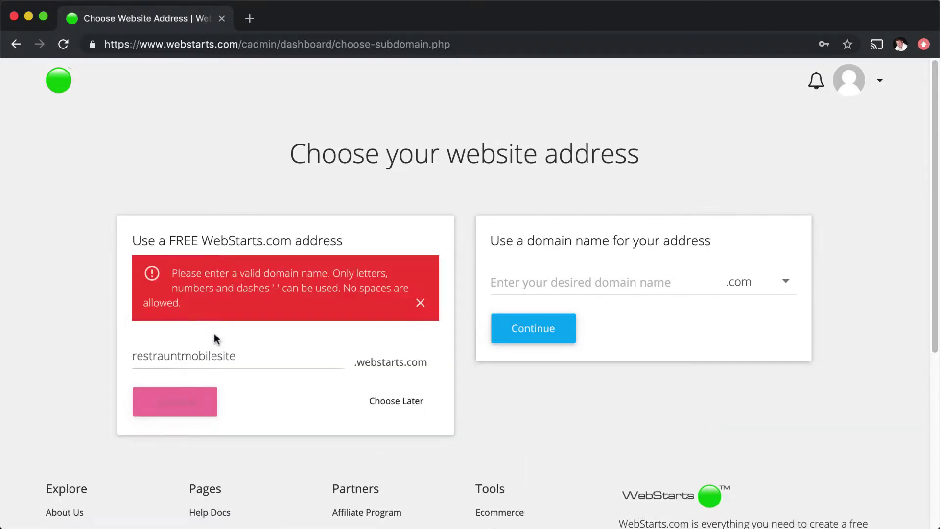
left_click(231, 351)
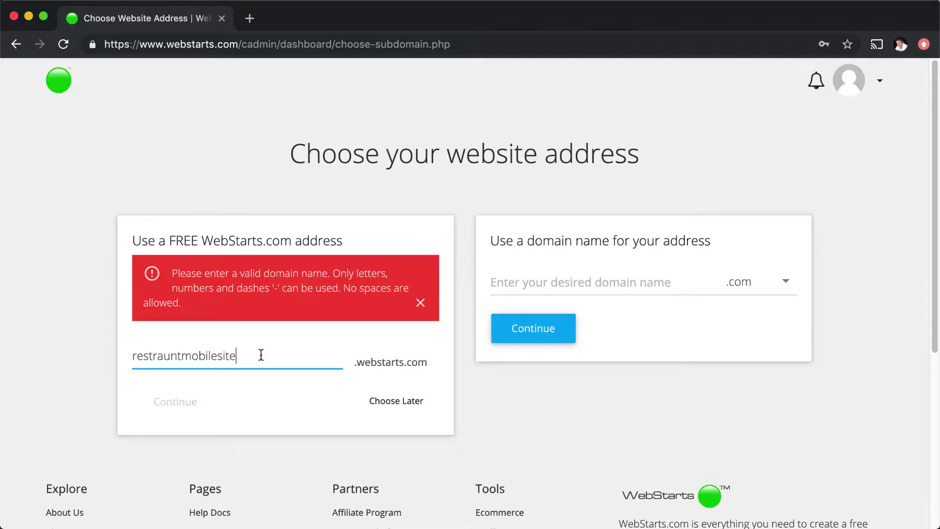
left_click(382, 406)
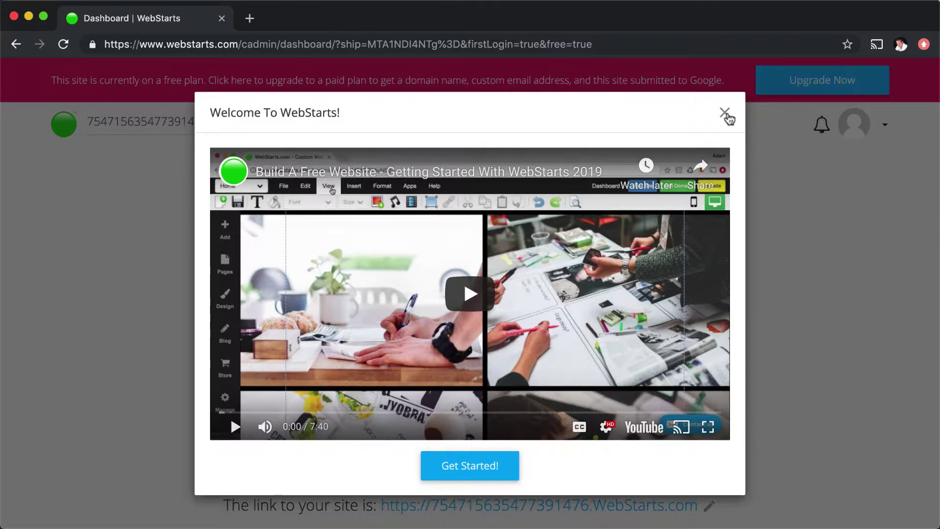
Step: Close the Welcome to WebStarts video dialog to reveal the Restaurant site preview
left_click(725, 114)
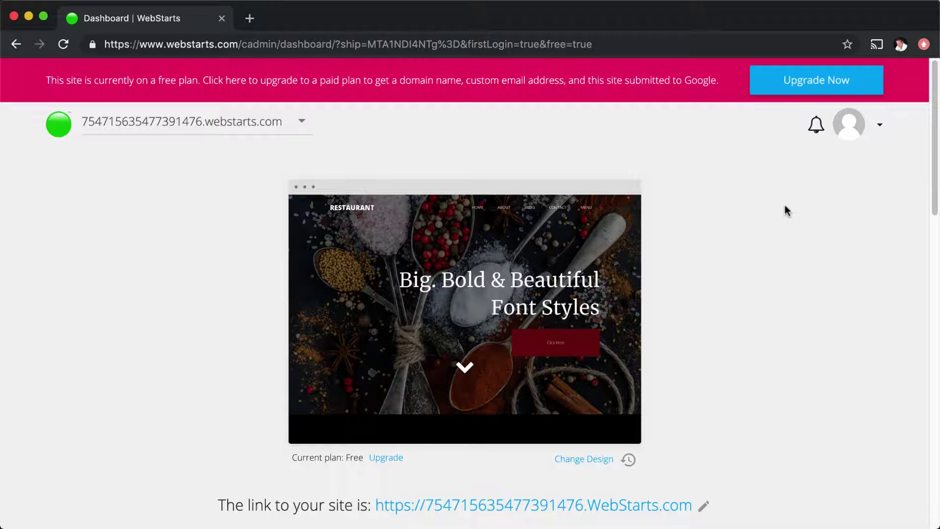
mouse_move(502, 323)
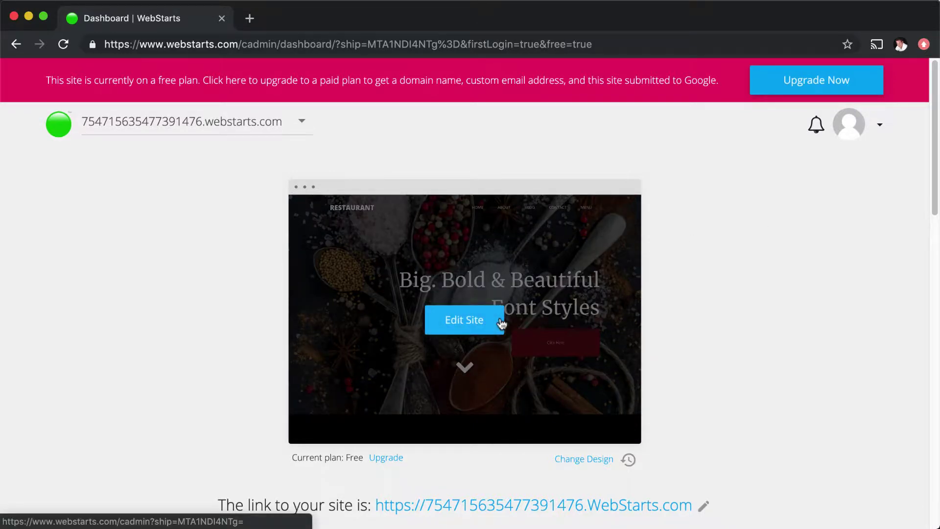
Step: Open the Restaurant site's Home page in the editor and switch to the Mobile Editor
left_click(470, 326)
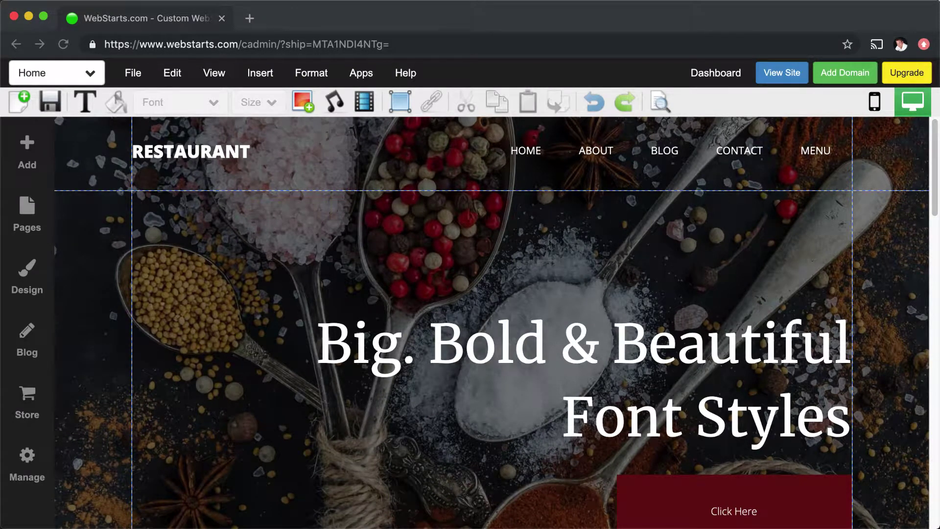
left_click(542, 147)
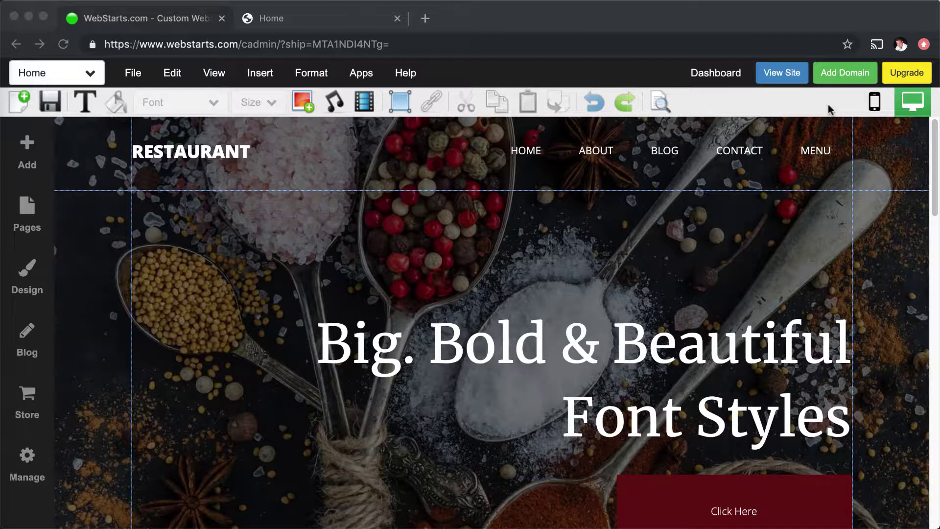
left_click(872, 107)
left_click(872, 107)
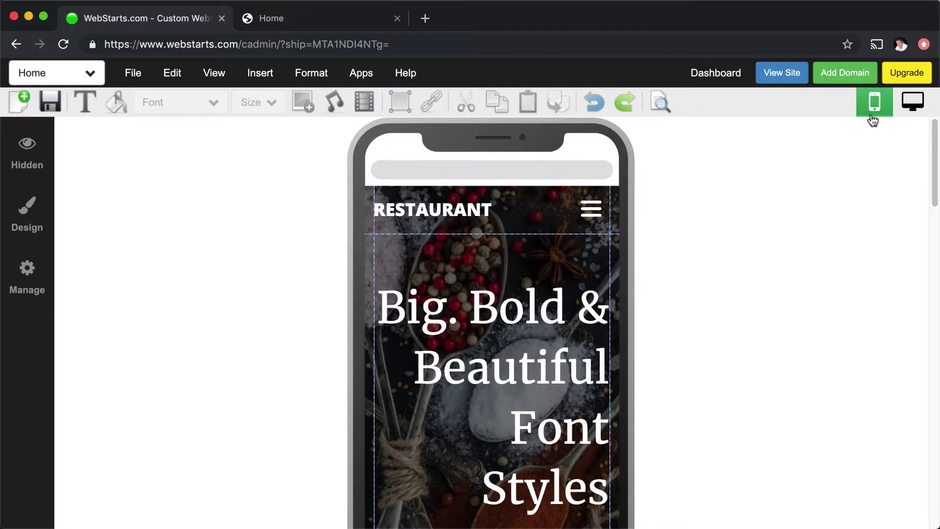
scroll(627, 248, "down", 6)
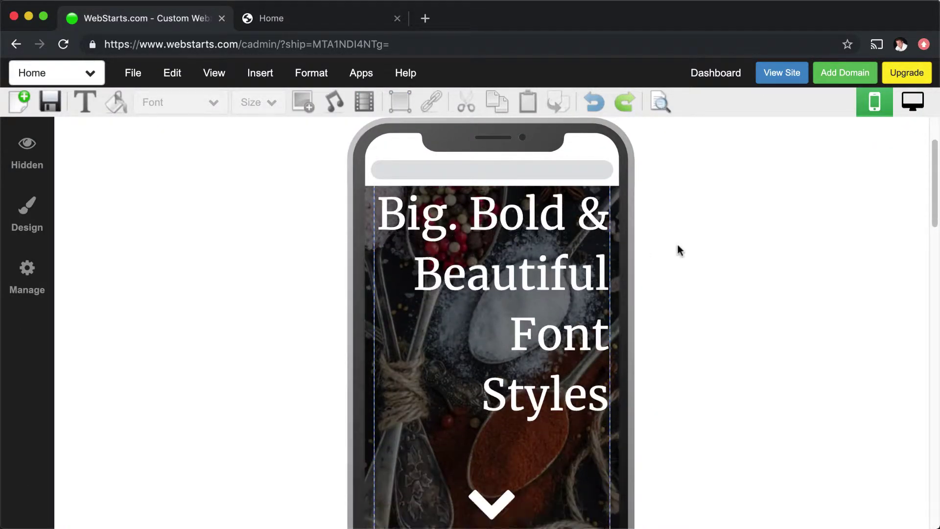
scroll(685, 245, "up", 6)
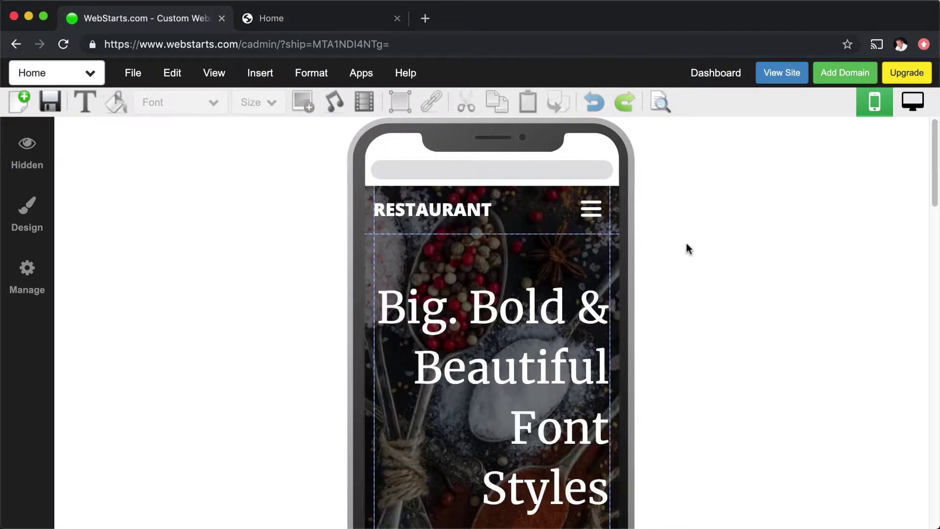
Step: Switch back to the Desktop Editor and scroll through the Restaurant Home page
left_click(903, 102)
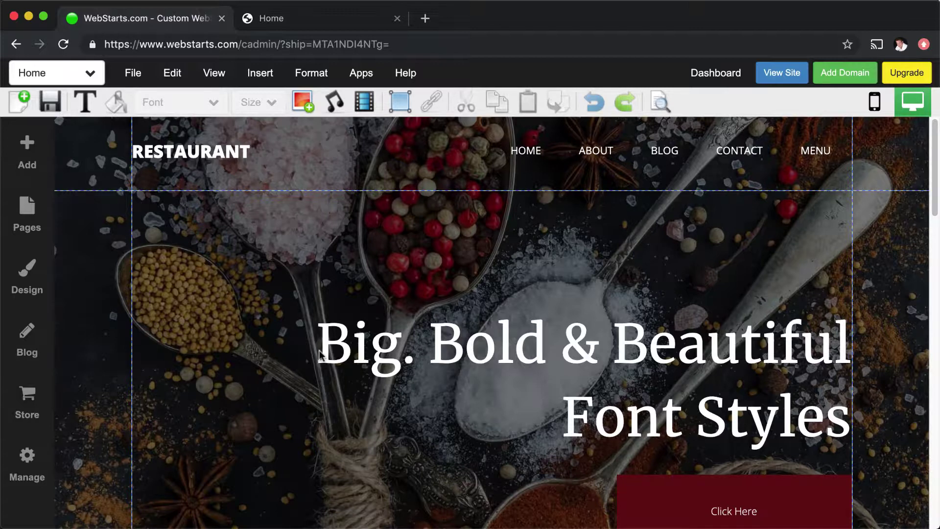
scroll(319, 356, "down", 3)
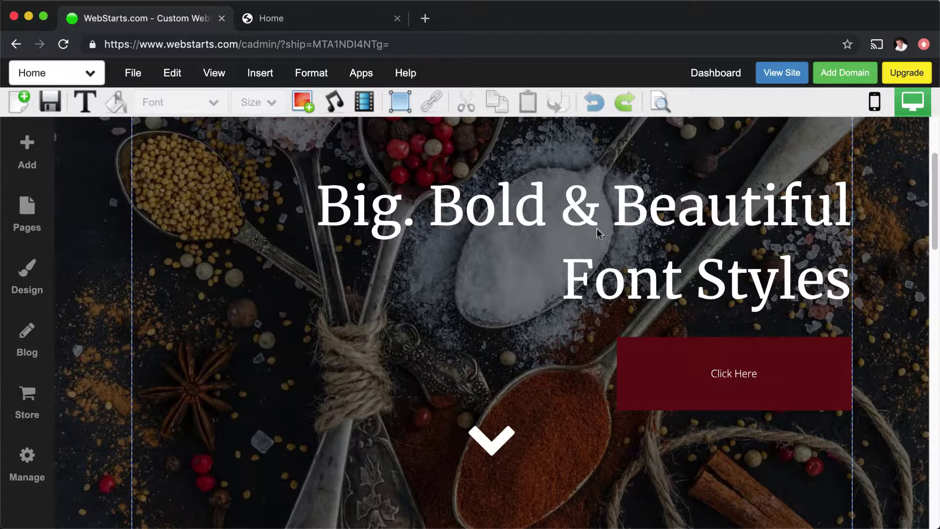
scroll(742, 388, "down", 2)
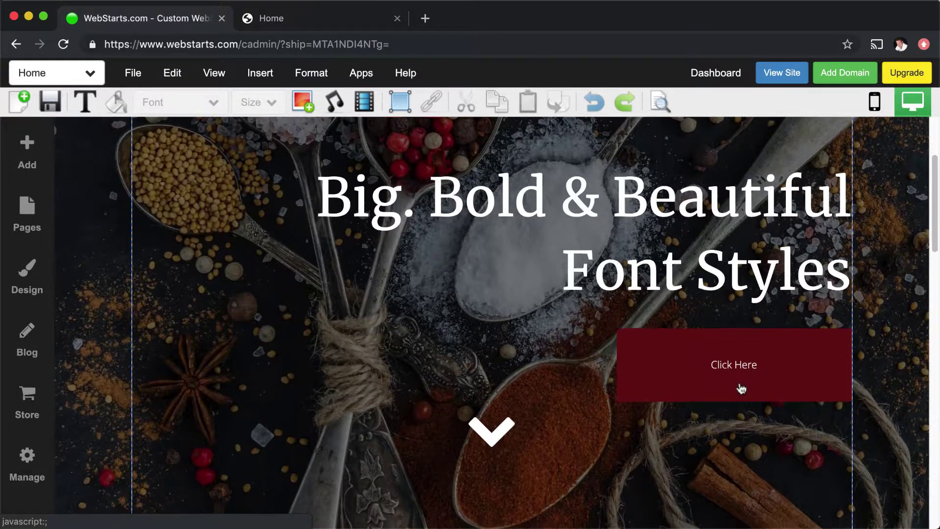
scroll(742, 388, "up", 4)
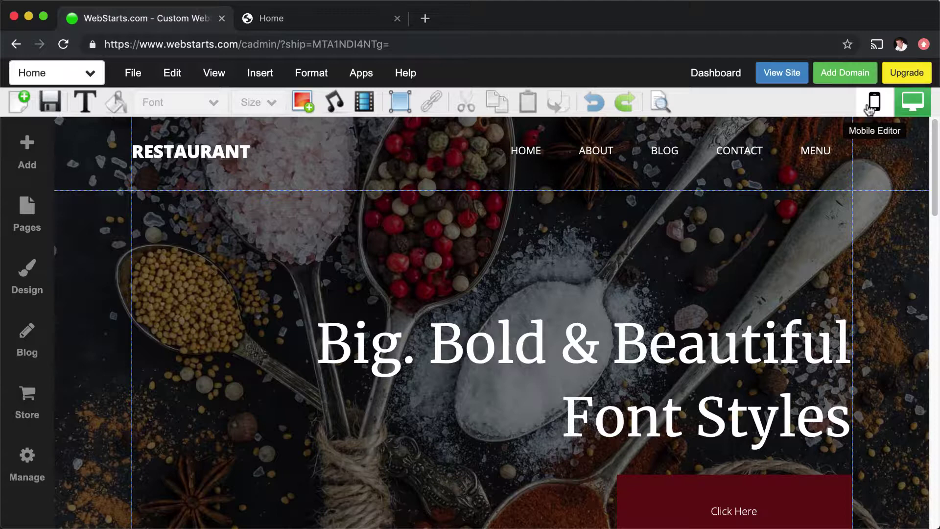
left_click(870, 109)
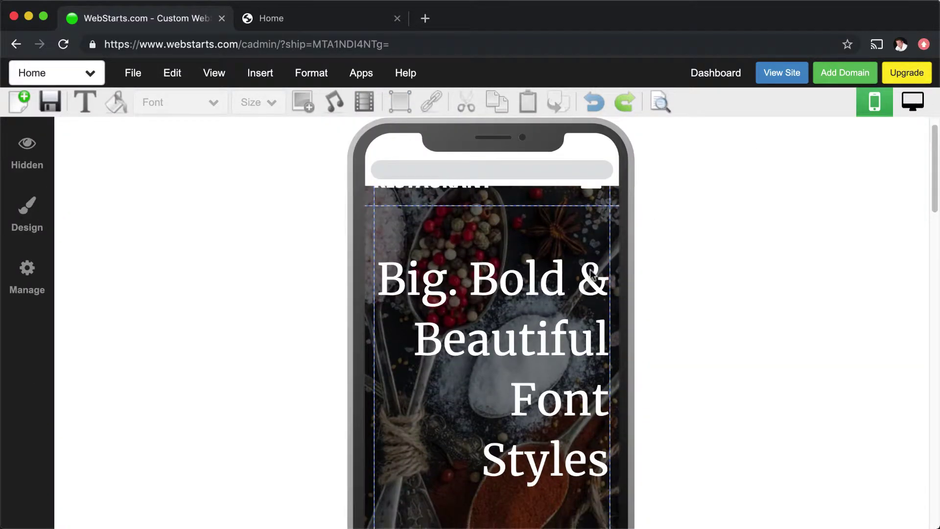
scroll(651, 359, "down", 5)
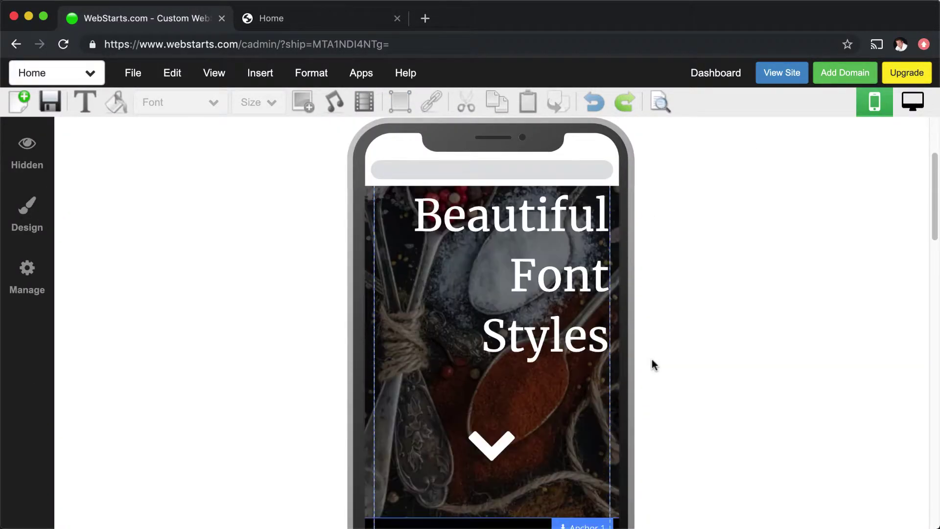
scroll(651, 360, "up", 5)
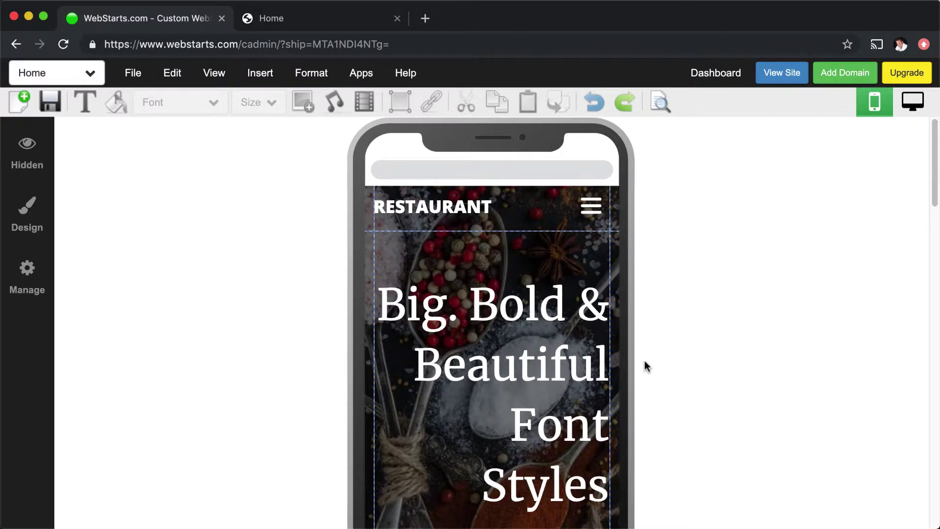
scroll(552, 336, "down", 10)
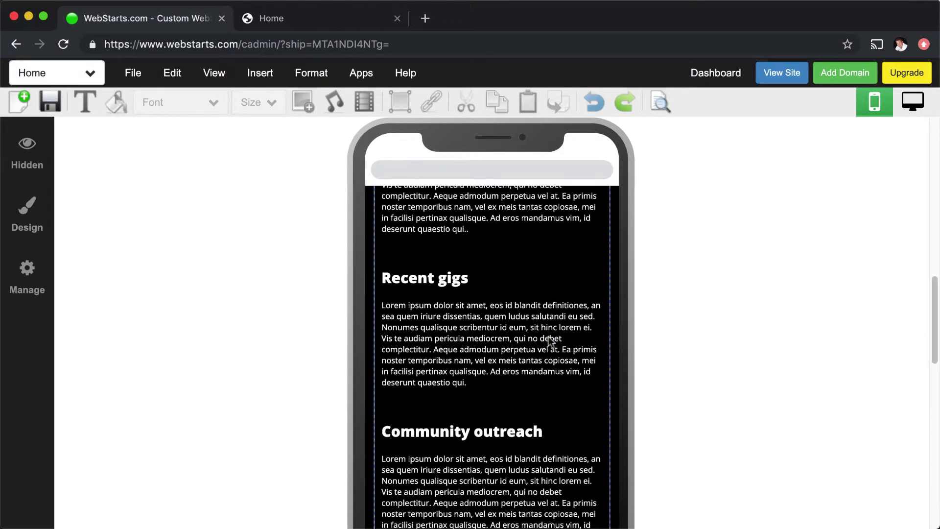
scroll(549, 338, "down", 10)
scroll(548, 336, "up", 20)
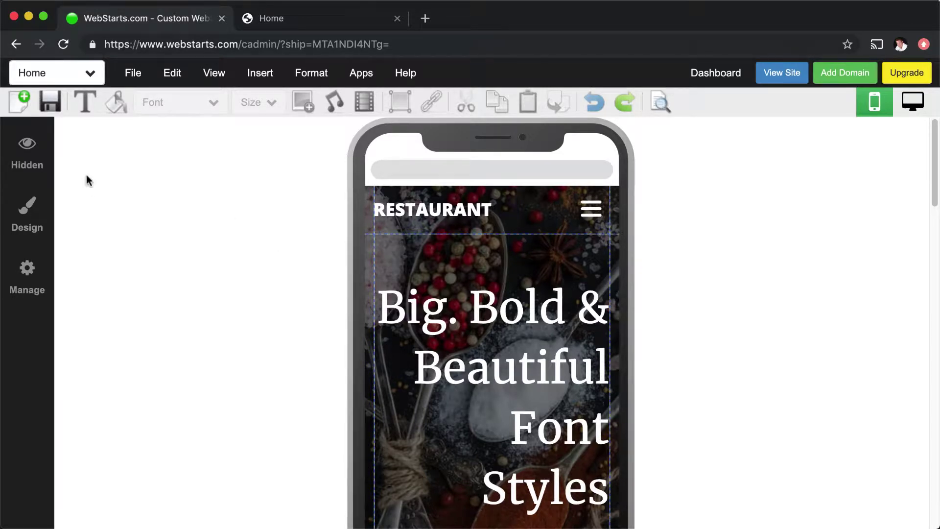
Step: Unhide the 'Click Here' button from the Hidden elements list in the mobile layout
left_click(45, 149)
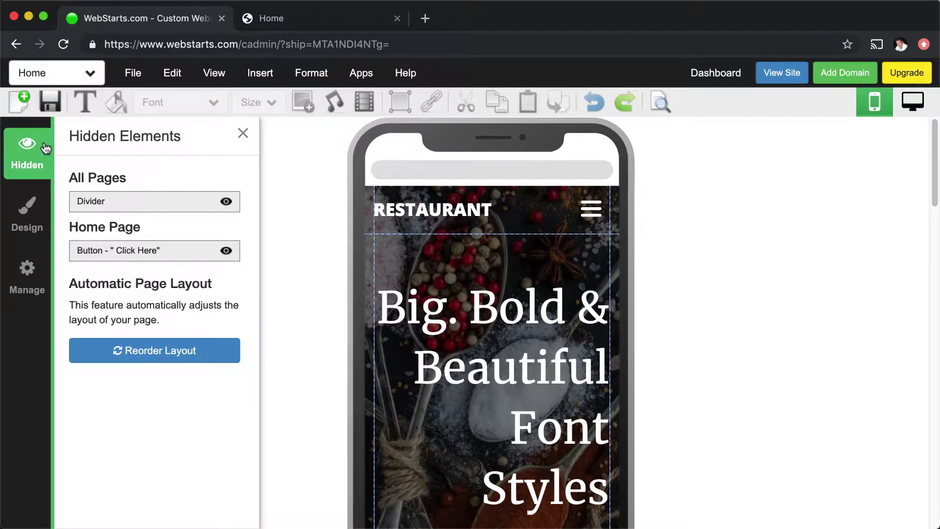
left_click(226, 251)
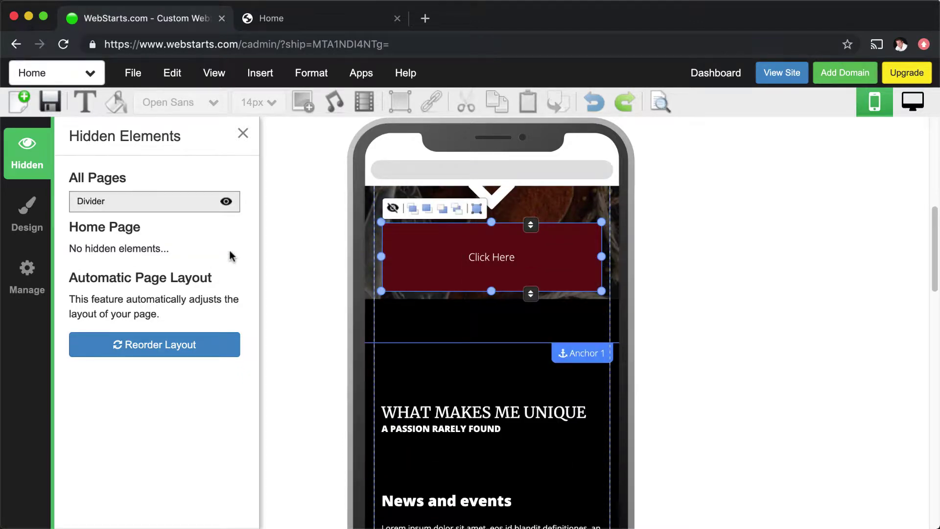
left_click(685, 299)
scroll(623, 300, "up", 1)
scroll(621, 297, "up", 4)
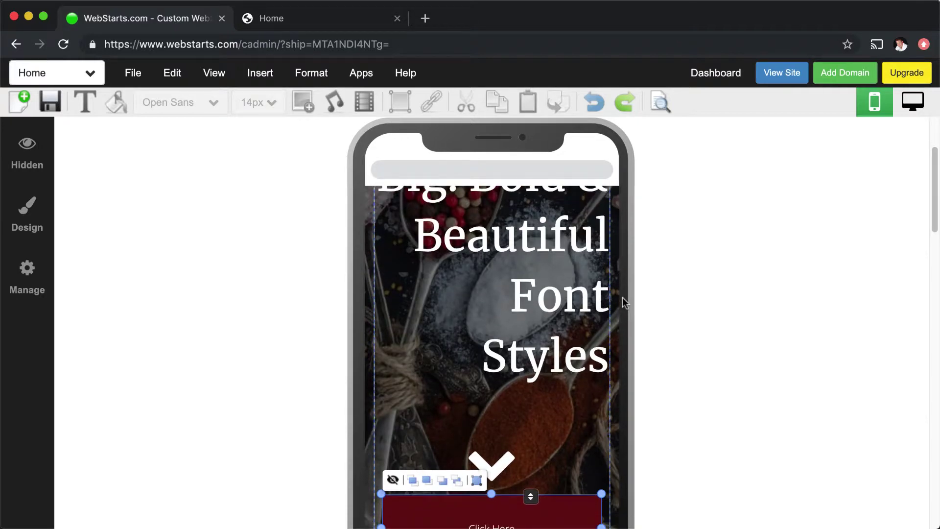
scroll(622, 297, "up", 2)
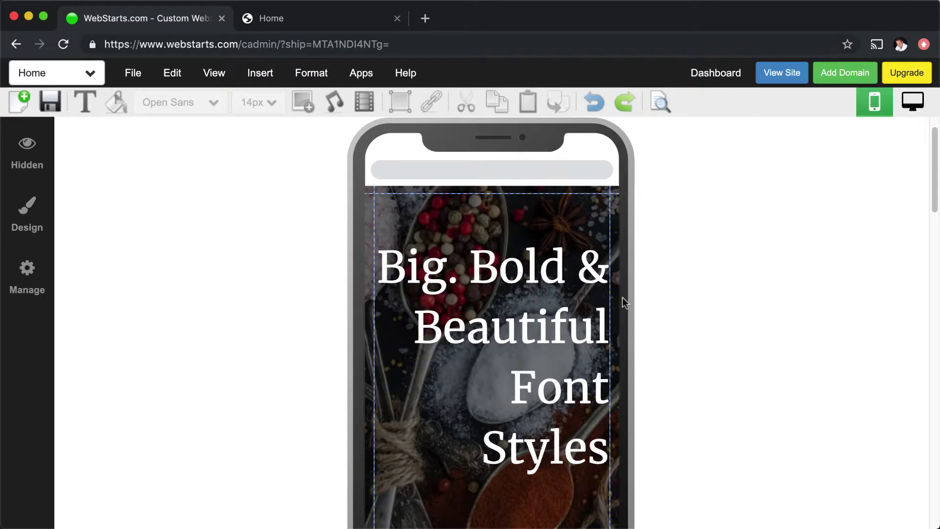
Step: Reduce the hero heading's mobile font size from 59px to 39px and drag it up toward the header
left_click(480, 298)
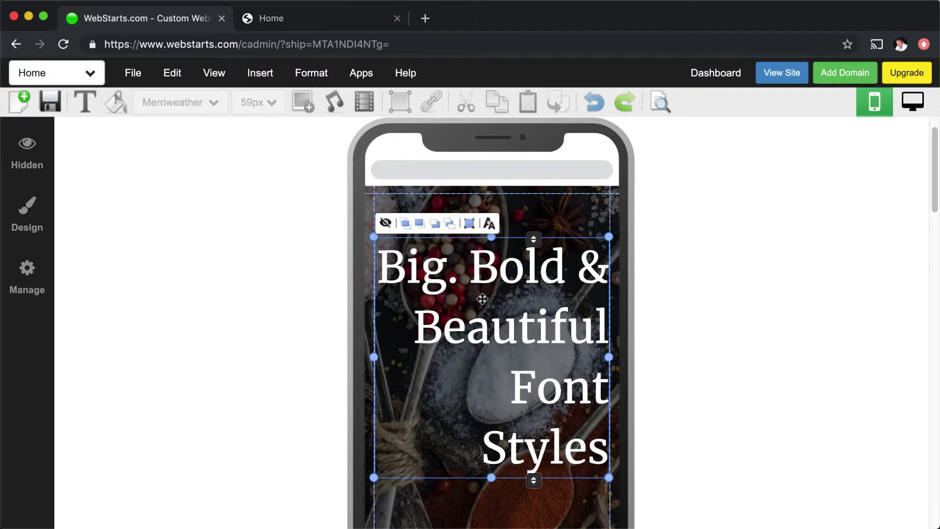
left_click(487, 224)
left_click_drag(465, 237, 431, 243)
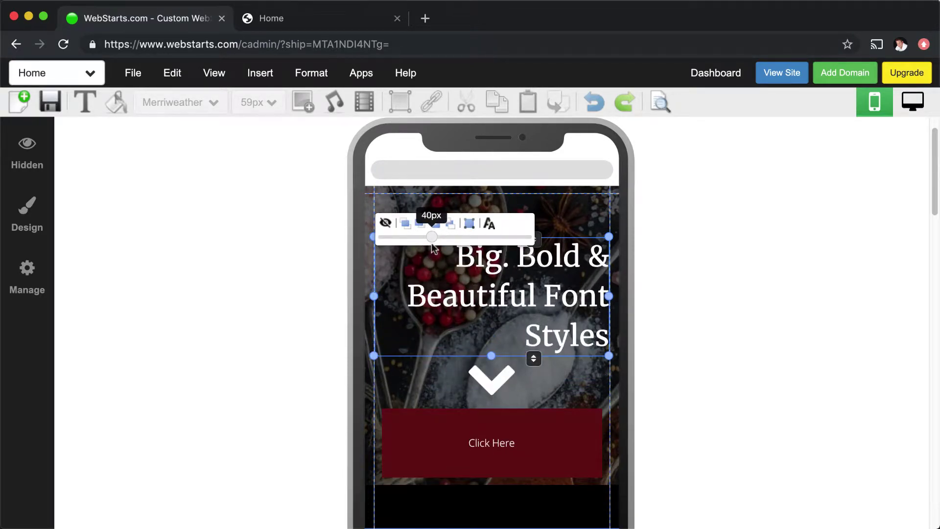
left_click(759, 338)
left_click(518, 317)
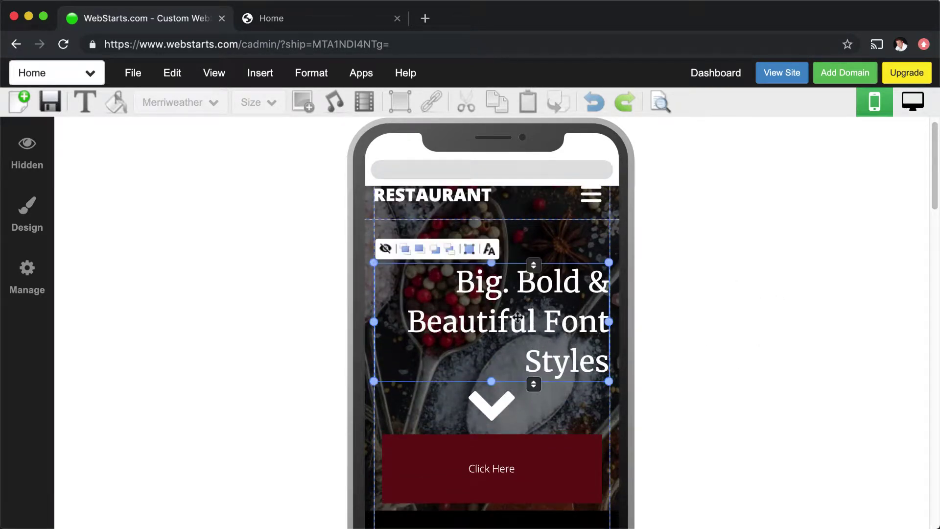
left_click_drag(517, 317, 521, 280)
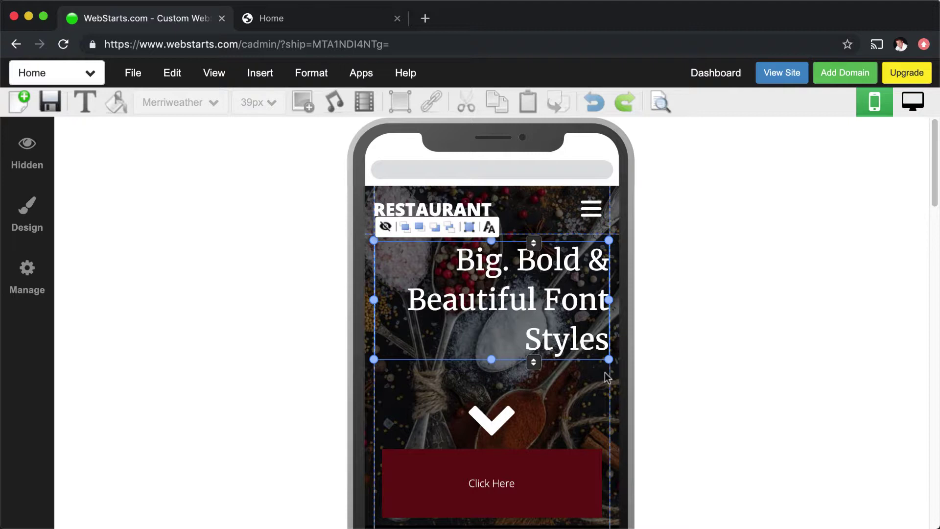
Step: Drag the Click Here button up under the heading and the chevron arrow below it
left_click(522, 454)
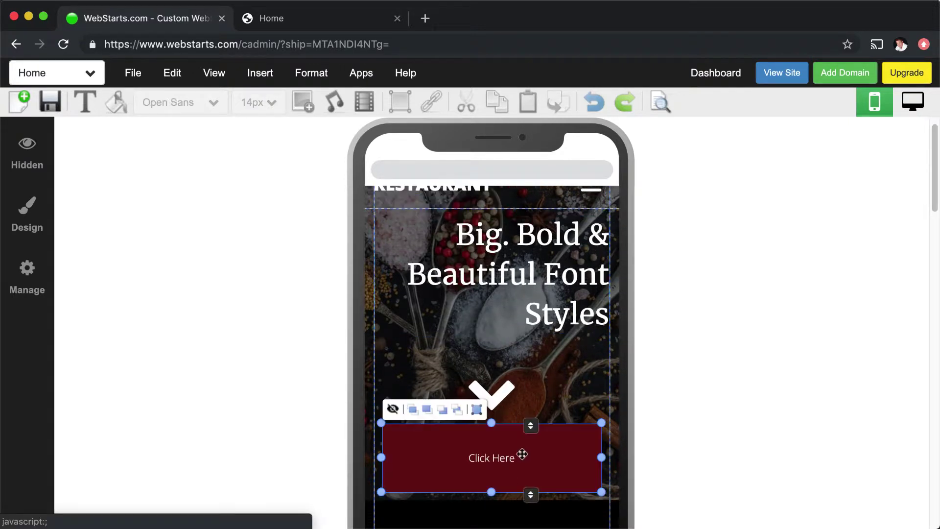
left_click_drag(522, 455, 525, 367)
left_click(490, 406)
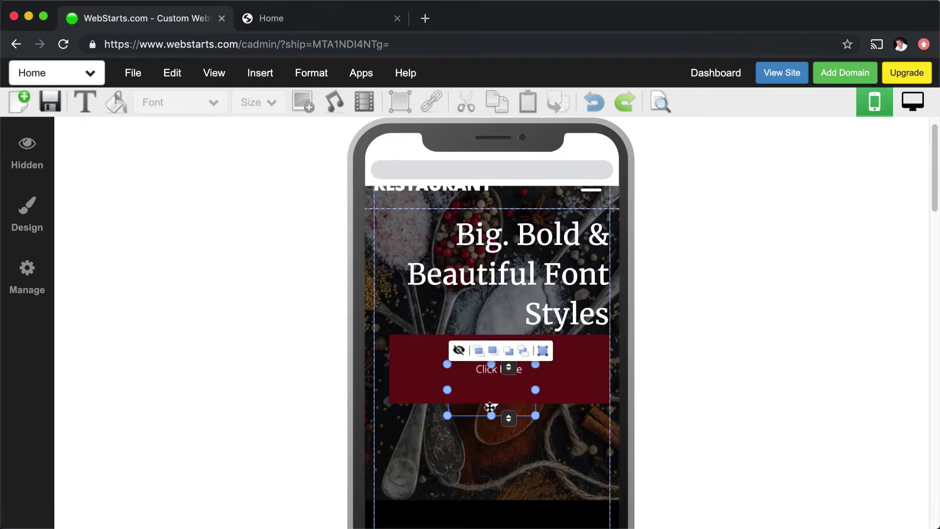
left_click_drag(490, 406, 486, 482)
left_click(447, 380)
left_click_drag(448, 381, 437, 408)
left_click(785, 416)
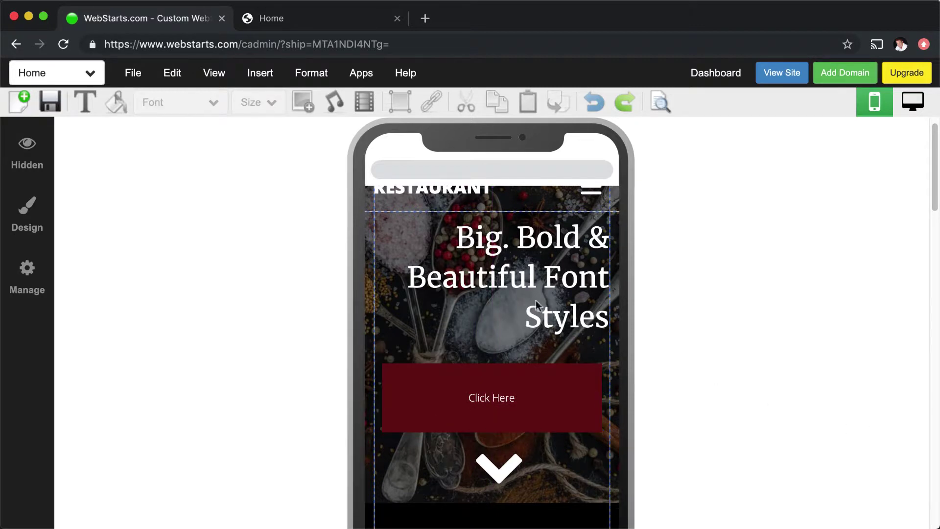
Step: Nudge the heading slightly lower and check the elements around the chevron
left_click(539, 303)
scroll(523, 262, "down", 1)
left_click_drag(523, 262, 525, 265)
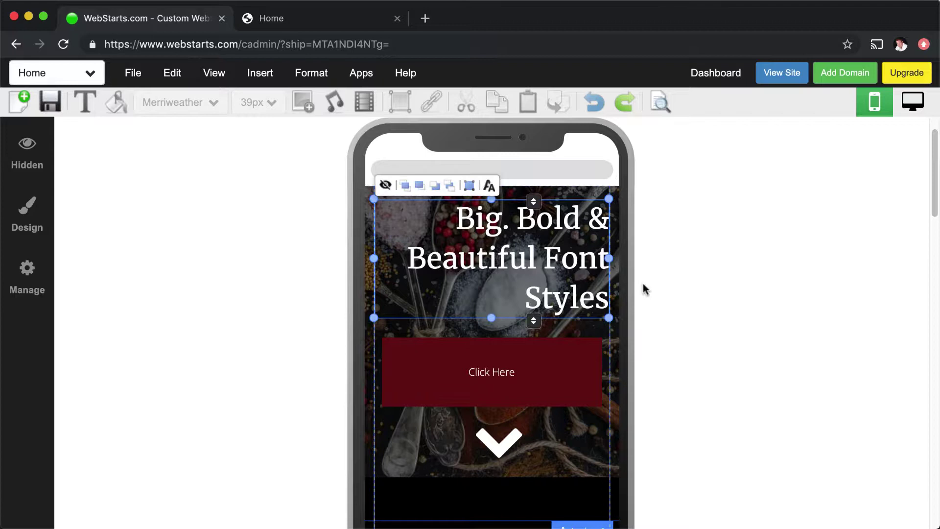
left_click(678, 355)
scroll(677, 353, "up", 2)
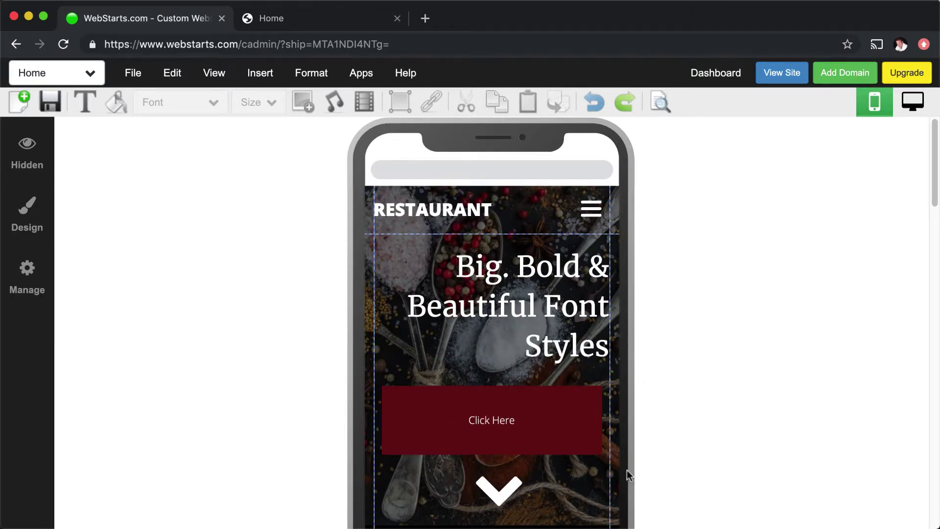
left_click(504, 423)
scroll(519, 416, "down", 3)
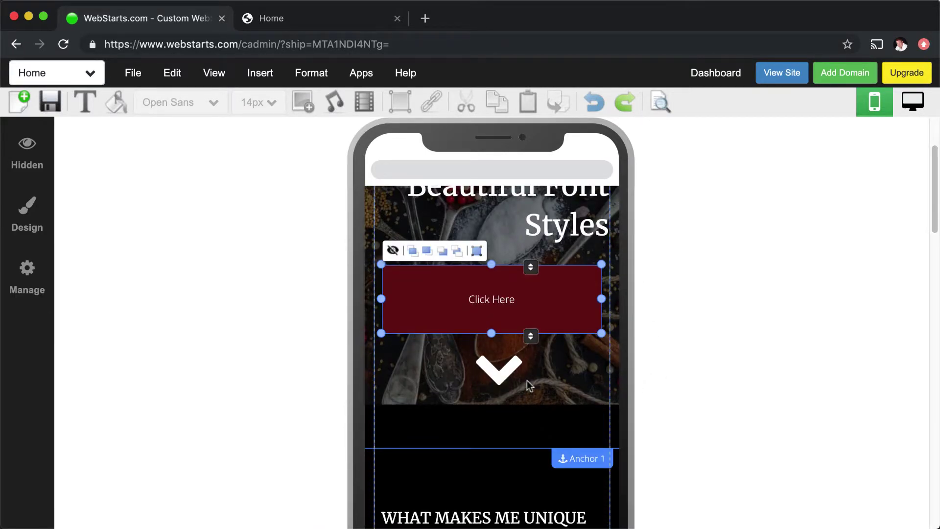
left_click(529, 384)
left_click(534, 404)
left_click(493, 432)
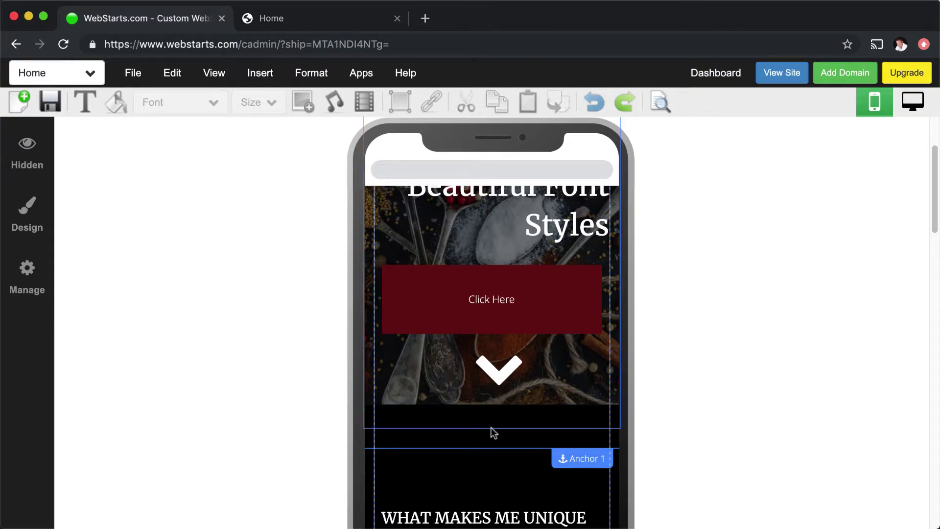
left_click(489, 448)
Step: Move the chevron lower in the hero image and nudge the Click Here button down, centred
left_click(506, 367)
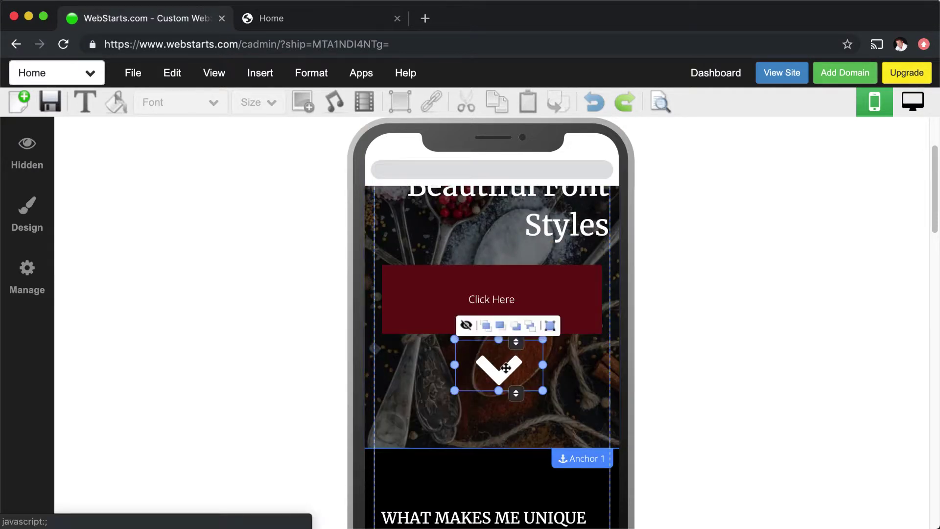
left_click_drag(506, 367, 509, 410)
left_click(699, 402)
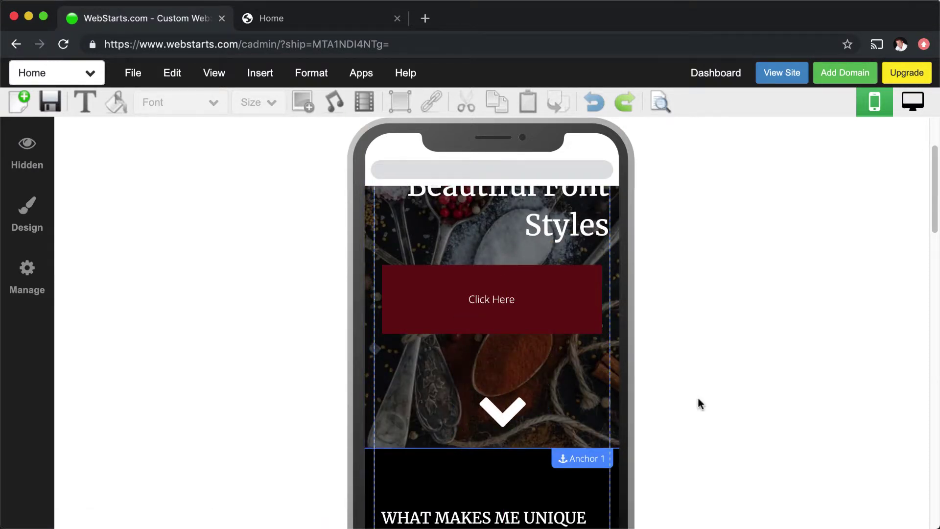
scroll(697, 396, "up", 3)
left_click(405, 430)
left_click_drag(405, 430, 443, 438)
left_click(577, 338)
left_click(734, 333)
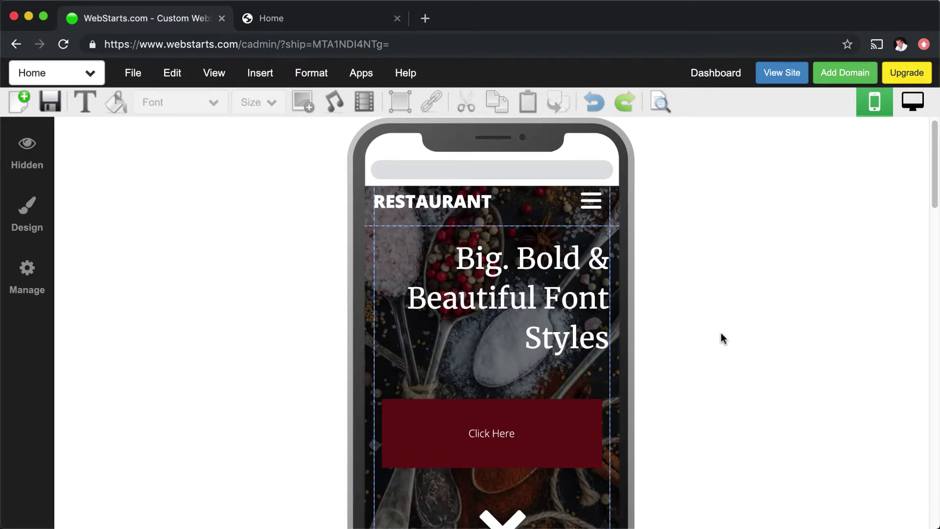
Step: Save the Home page and decline the Saved Successfully share prompt with Not Now
left_click(50, 102)
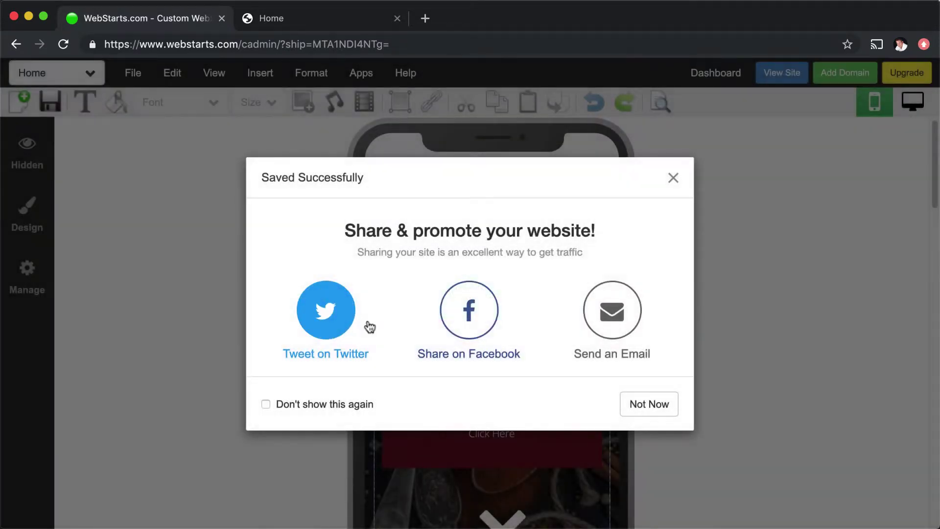
left_click(656, 406)
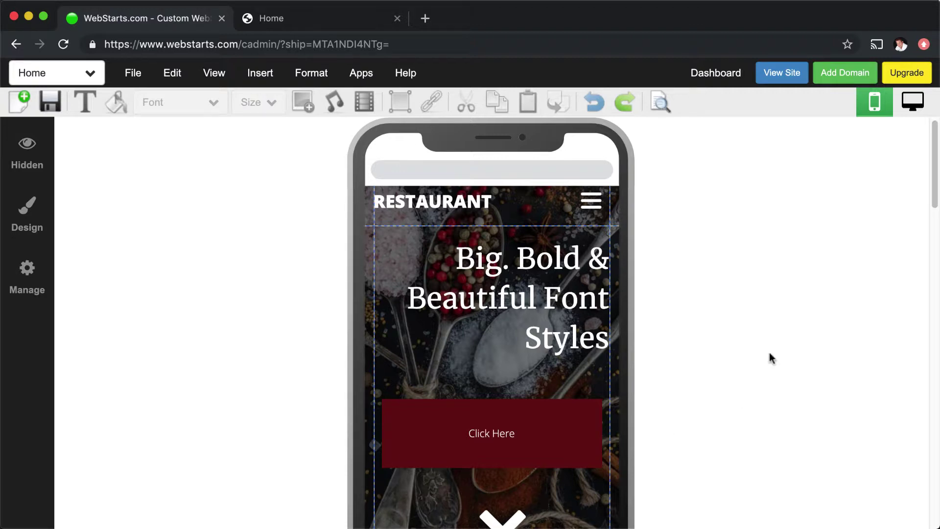
left_click(912, 102)
scroll(654, 280, "down", 15)
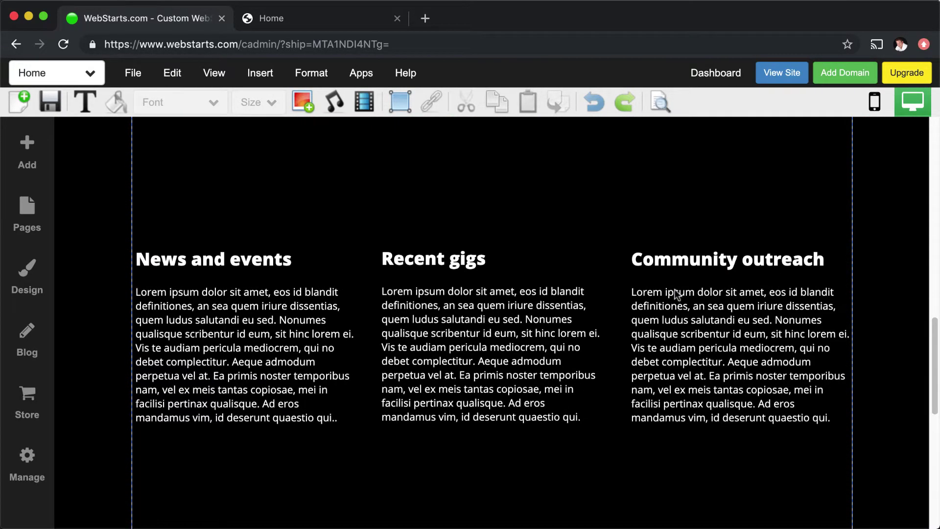
scroll(675, 296, "up", 20)
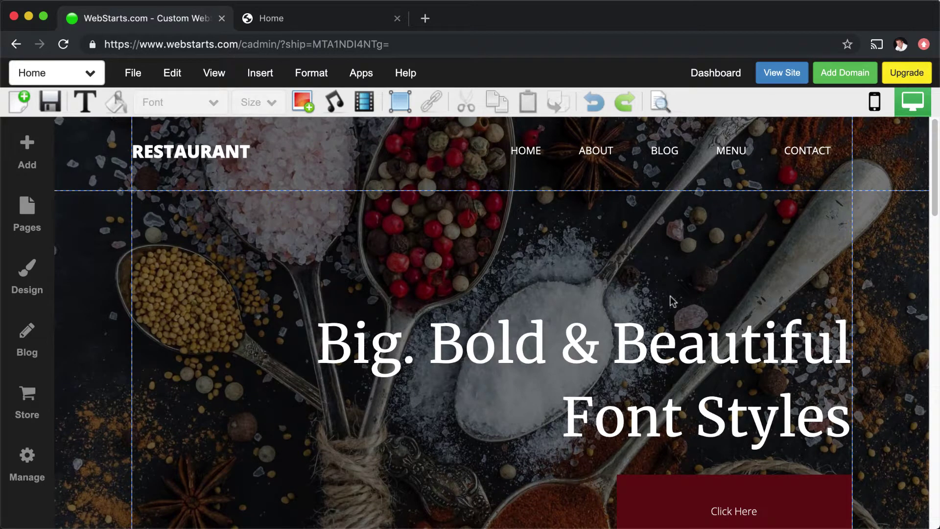
left_click(874, 102)
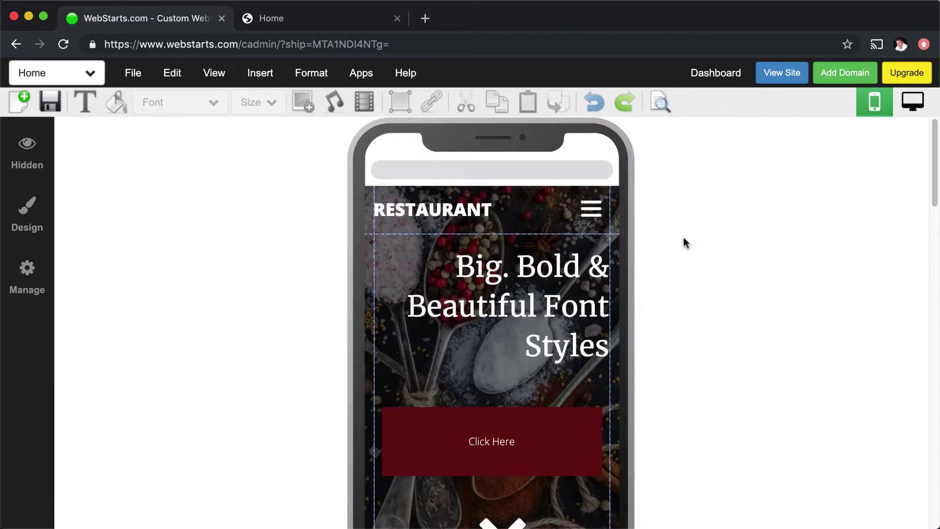
scroll(488, 321, "down", 10)
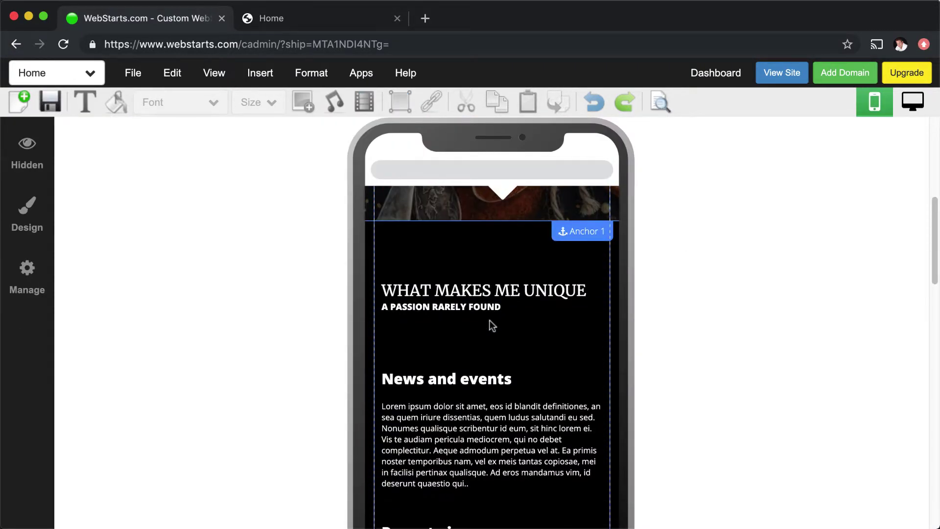
scroll(490, 322, "up", 10)
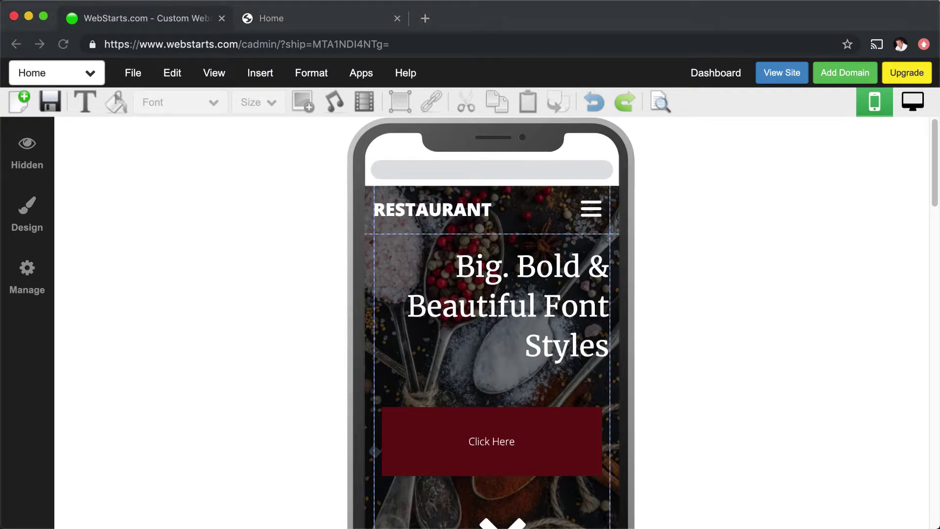
left_click(570, 156)
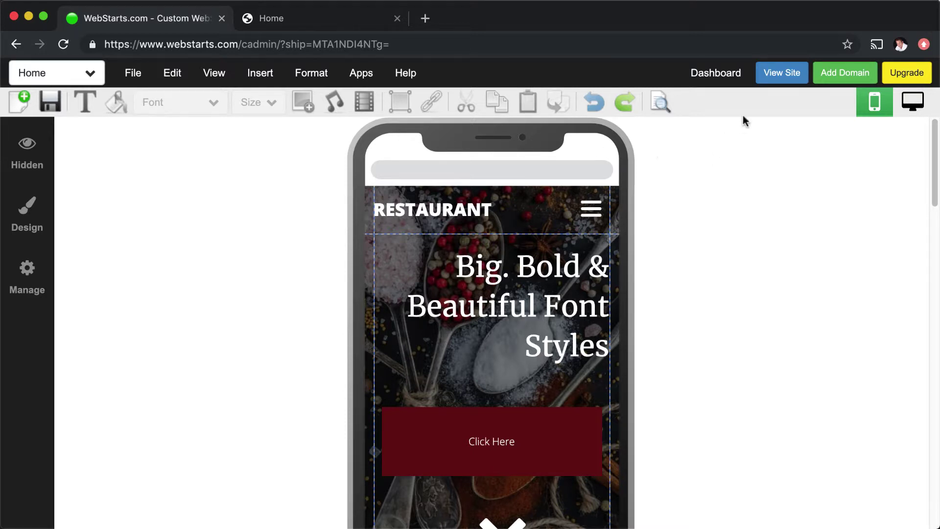
Step: Show the desktop layout of the home page and scroll through it
left_click(913, 101)
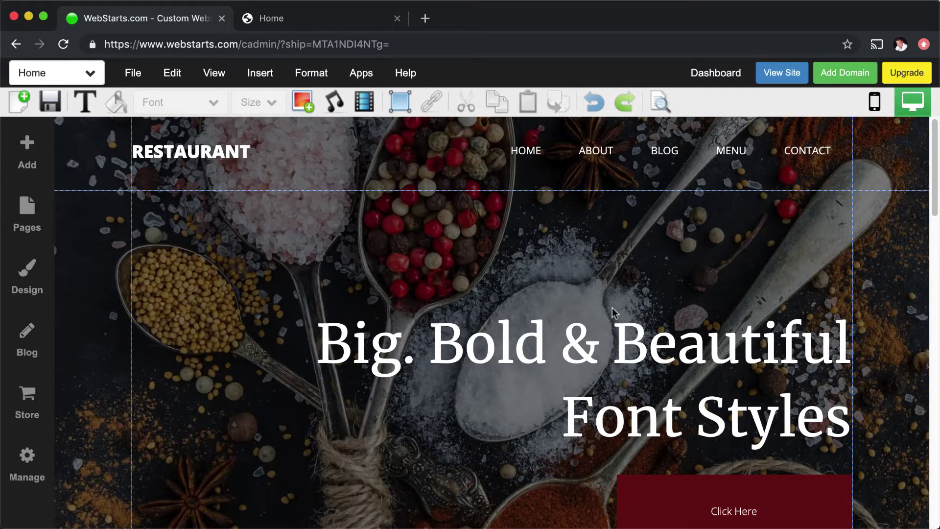
scroll(409, 267, "down", 15)
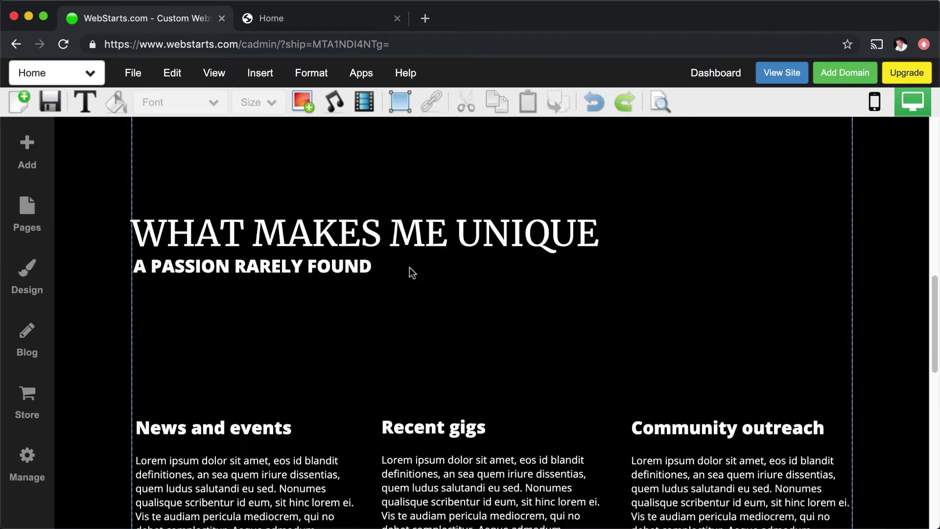
scroll(409, 272, "down", 3)
scroll(409, 272, "up", 15)
Step: Close the stray context menu, return to the top, and enter the mobile editor
right_click(403, 255)
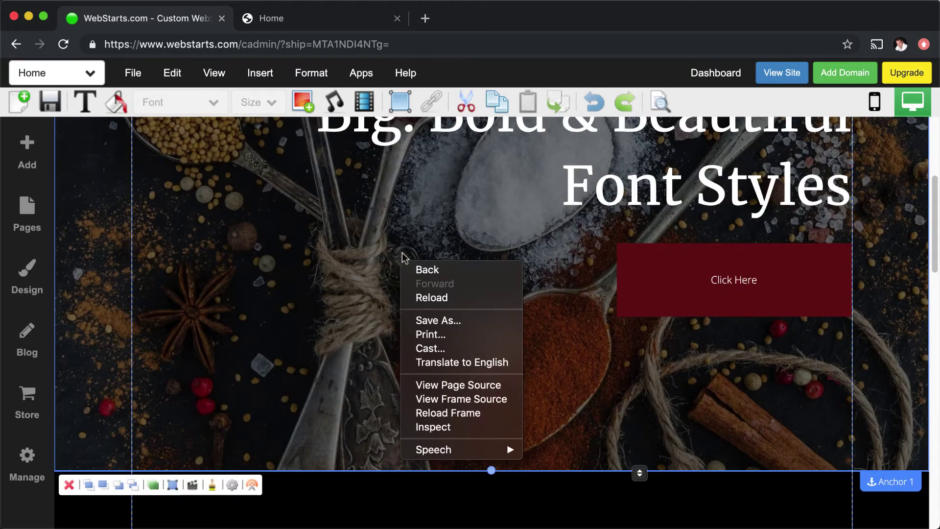
left_click(636, 492)
scroll(636, 490, "up", 5)
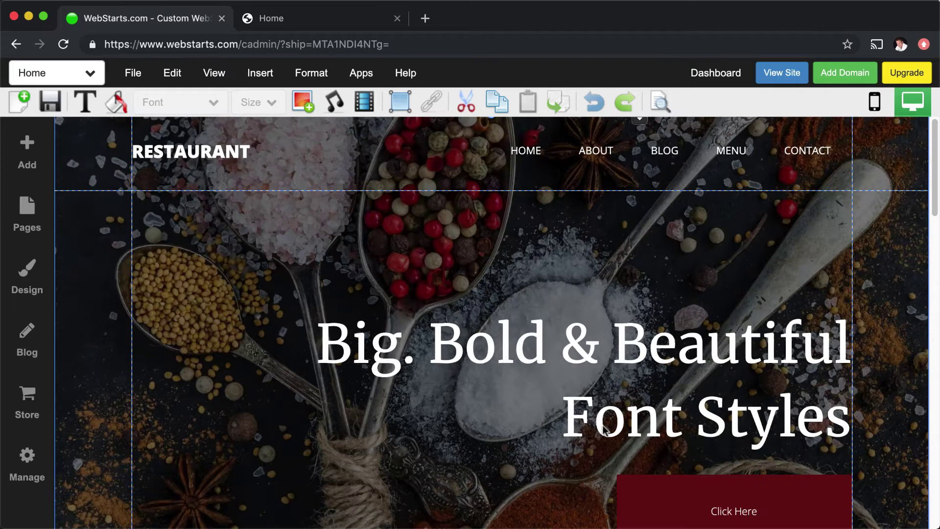
left_click(874, 101)
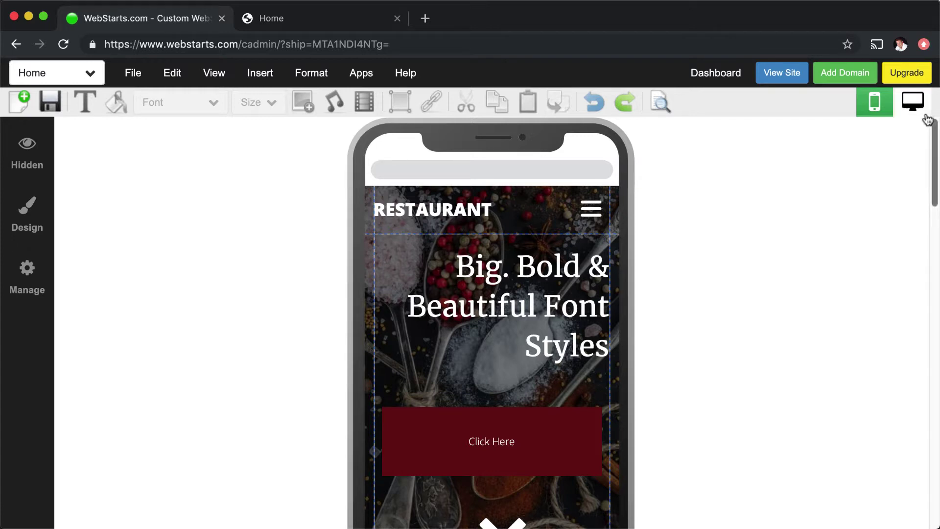
Step: Switch the editor back to the Desktop Editor with the monitor icon
left_click(912, 104)
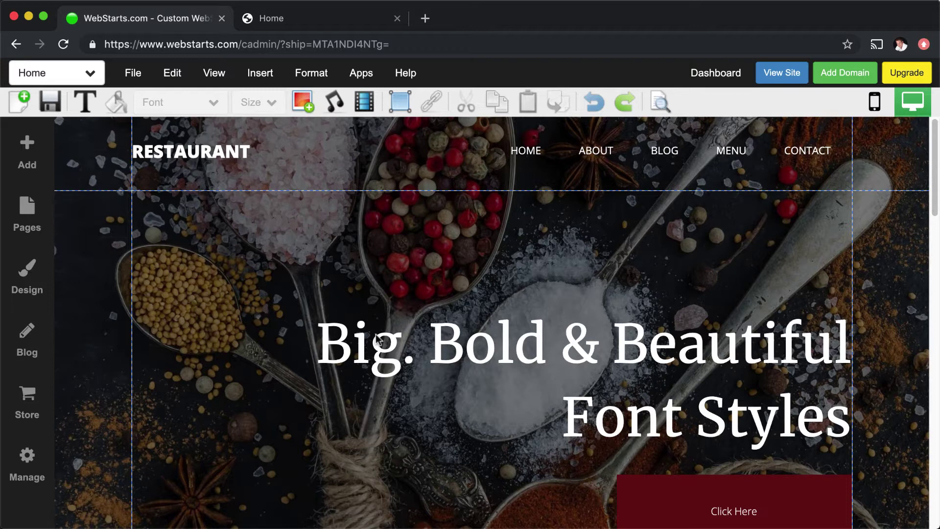
Step: On the mobile layout, unhide the Divider from the Hidden elements list
left_click(884, 111)
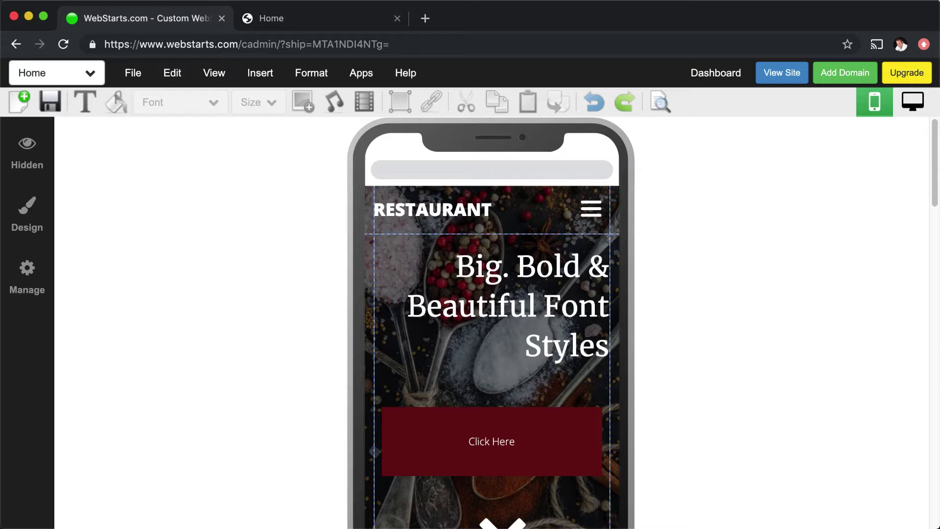
left_click(35, 161)
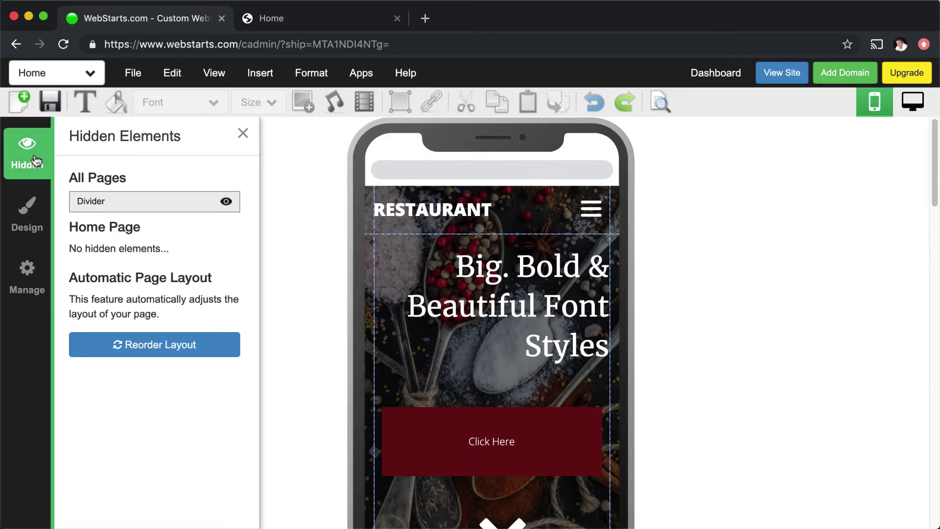
left_click(225, 203)
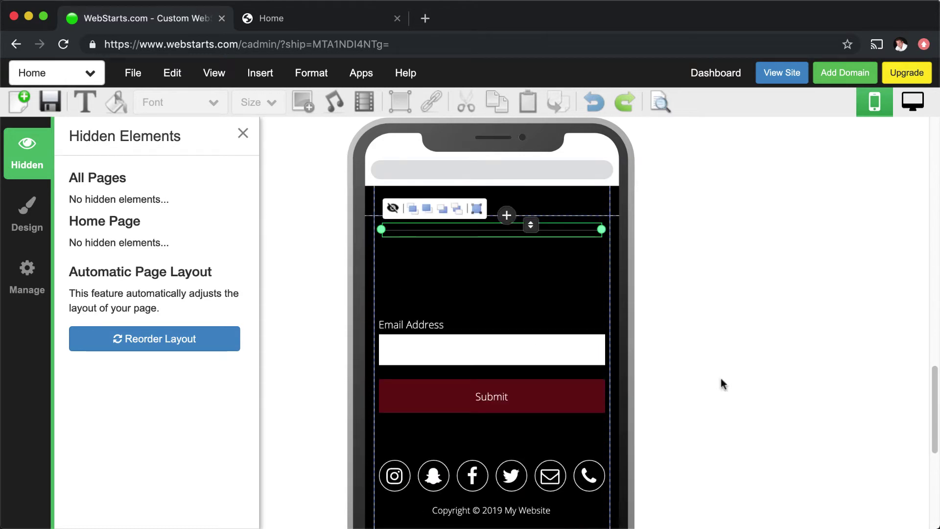
Step: Hide the News and events text block on mobile and recheck the hidden list
scroll(718, 374, "up", 15)
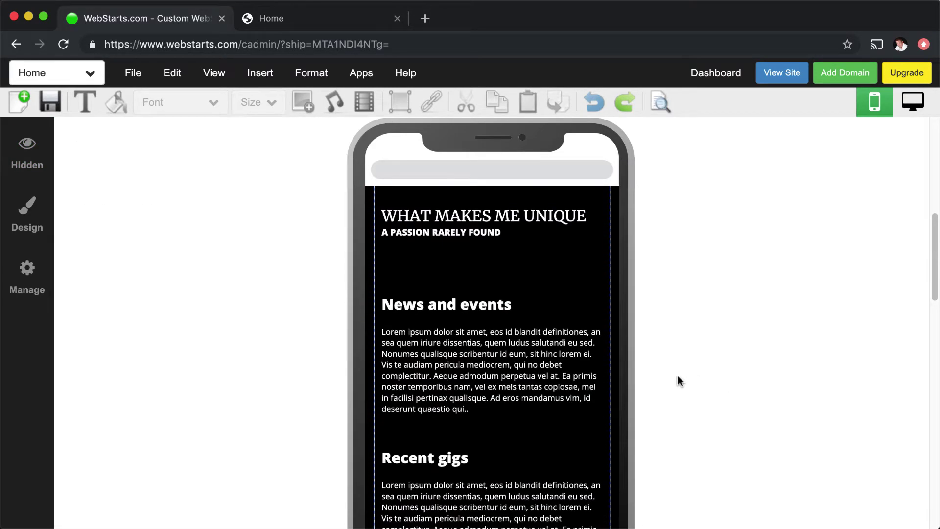
left_click(541, 374)
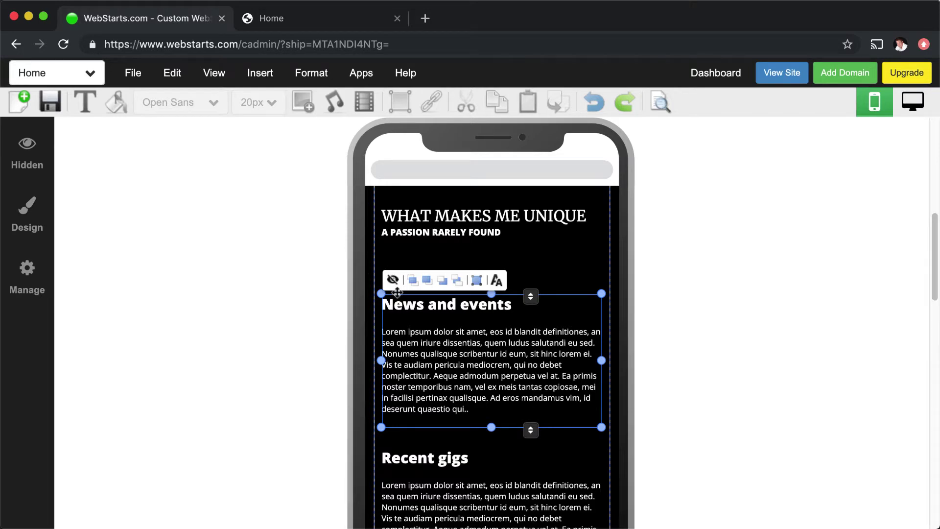
left_click(397, 282)
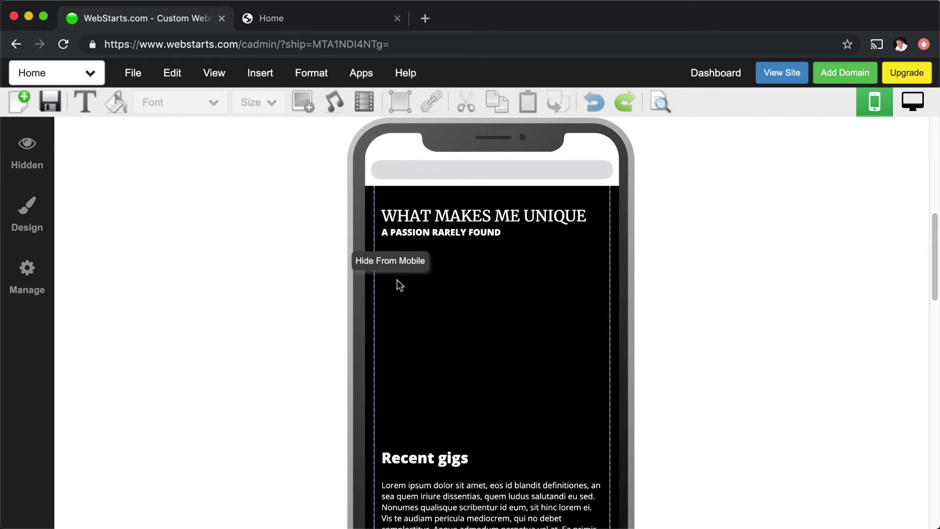
left_click(21, 155)
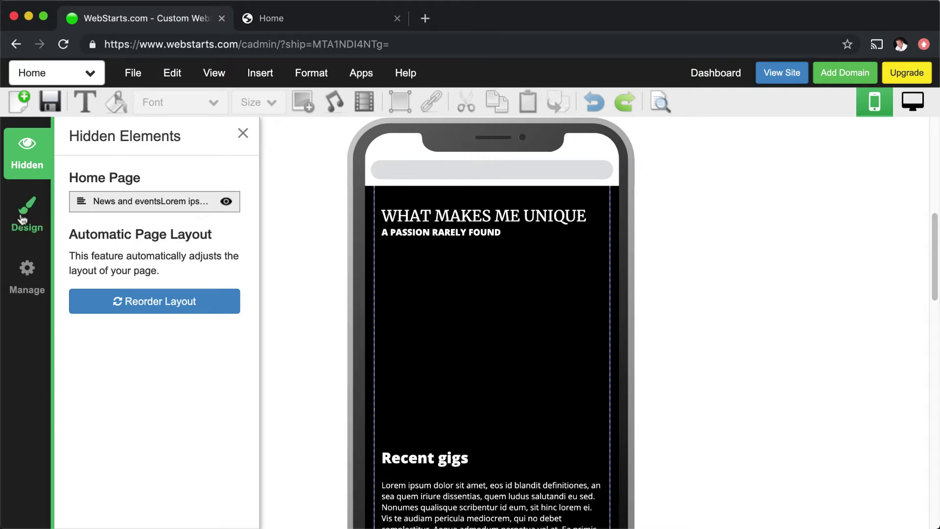
left_click(27, 223)
Step: Check the mobile background, then switch on Display Mobile View in the Manage settings
left_click(80, 179)
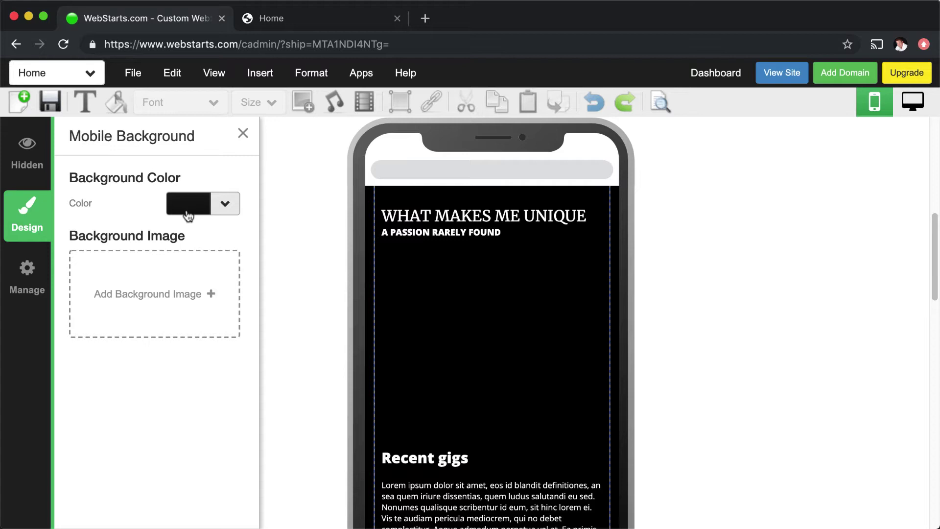
left_click(244, 133)
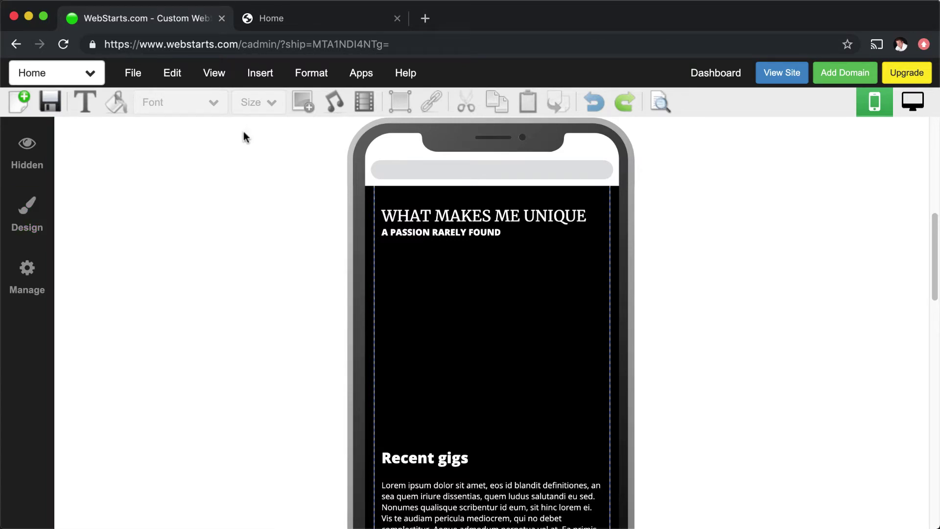
left_click(46, 286)
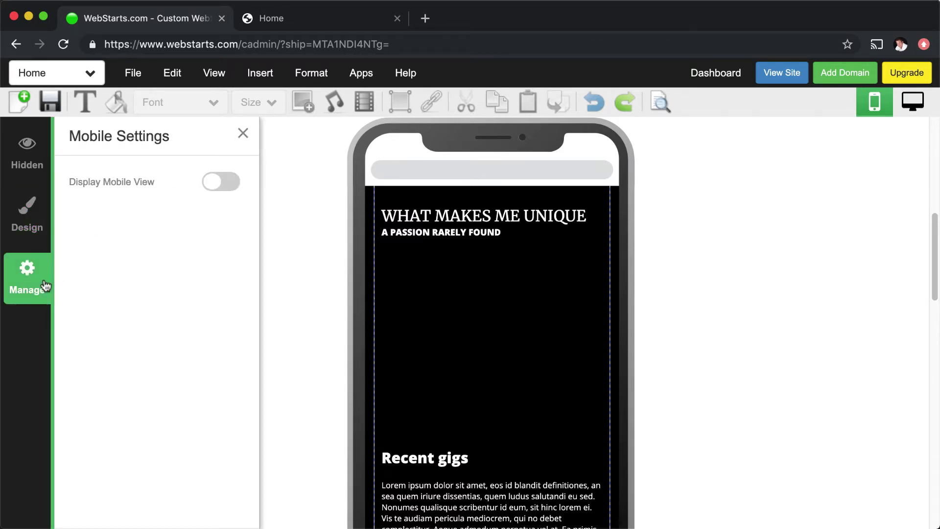
left_click(225, 183)
left_click(242, 133)
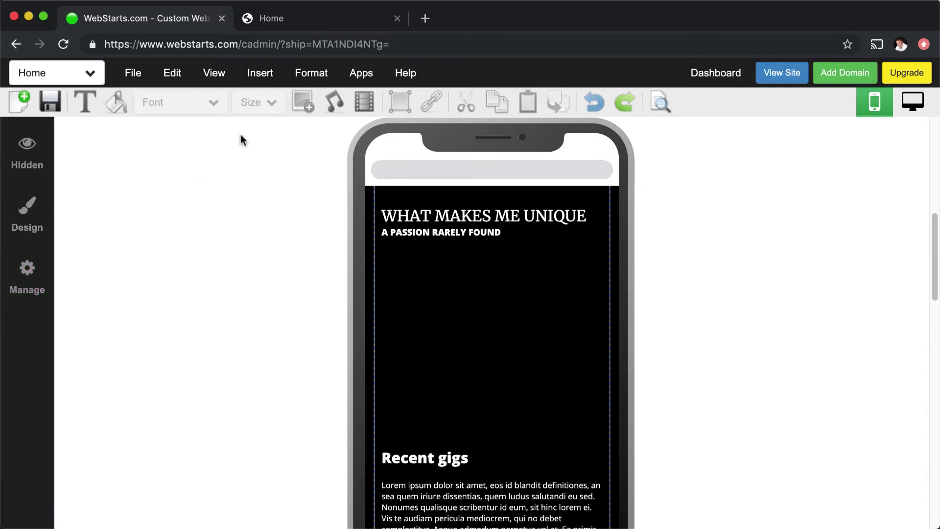
Step: Save the page and dismiss the share prompt with Not Now
left_click(50, 103)
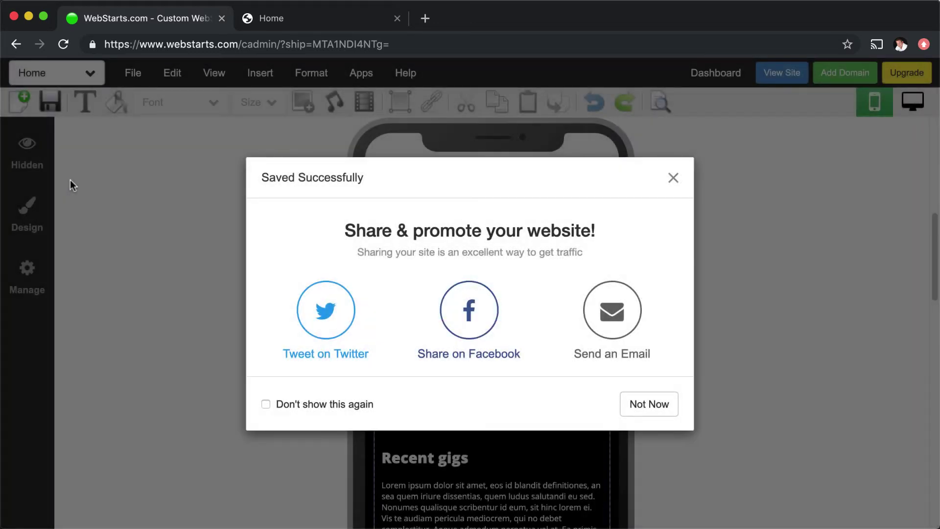
left_click(636, 409)
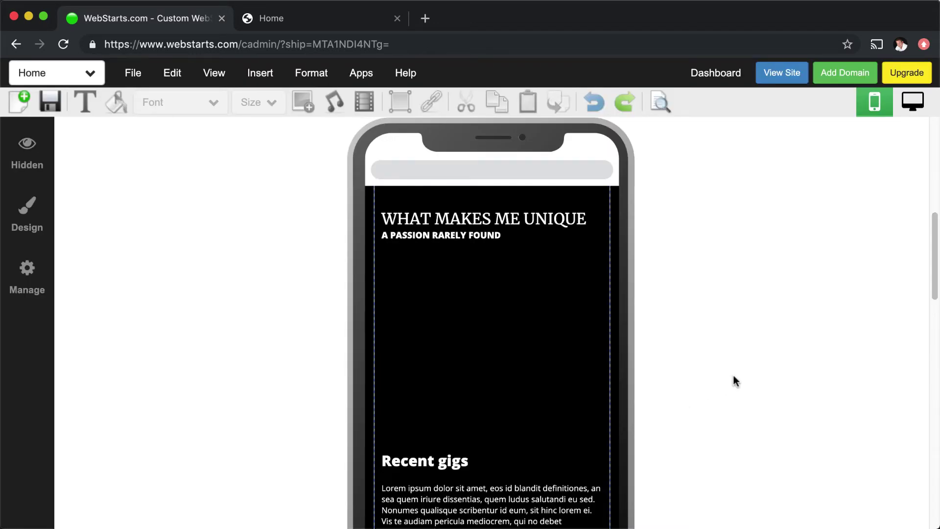
scroll(733, 376, "up", 15)
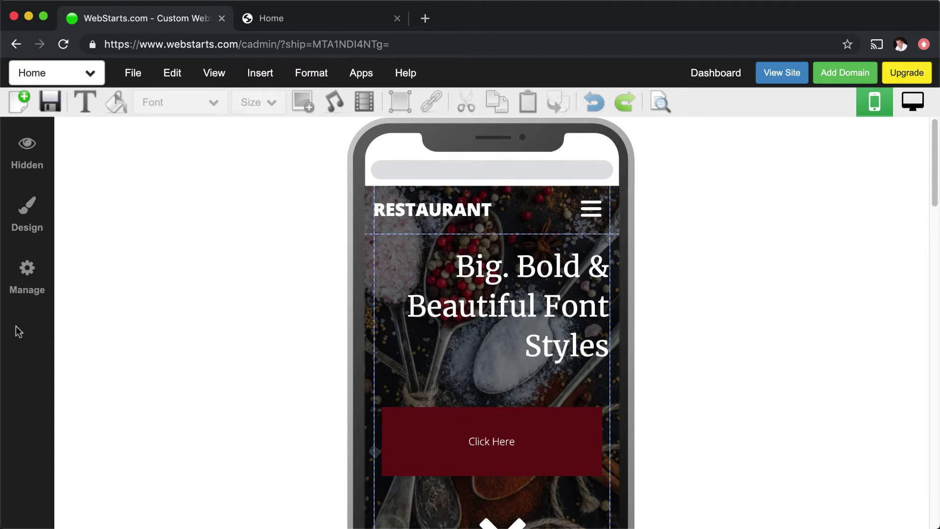
left_click(24, 293)
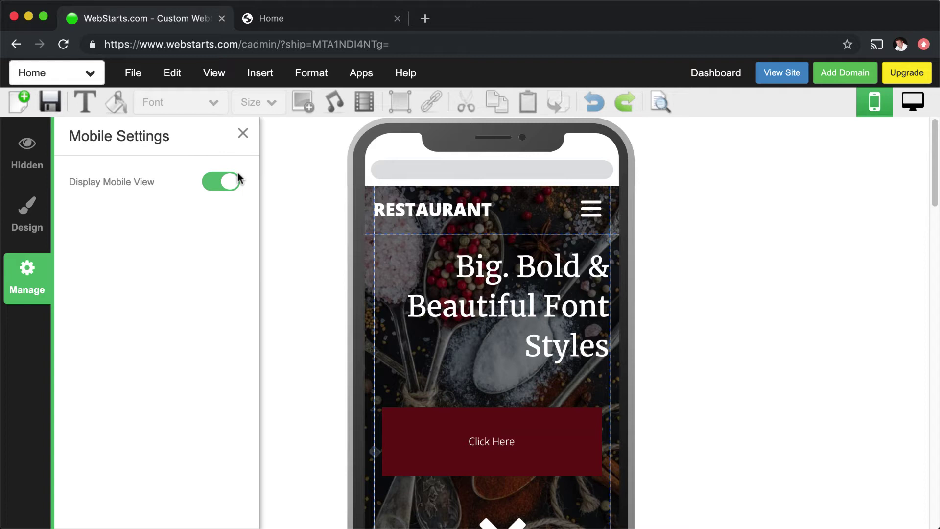
left_click(241, 133)
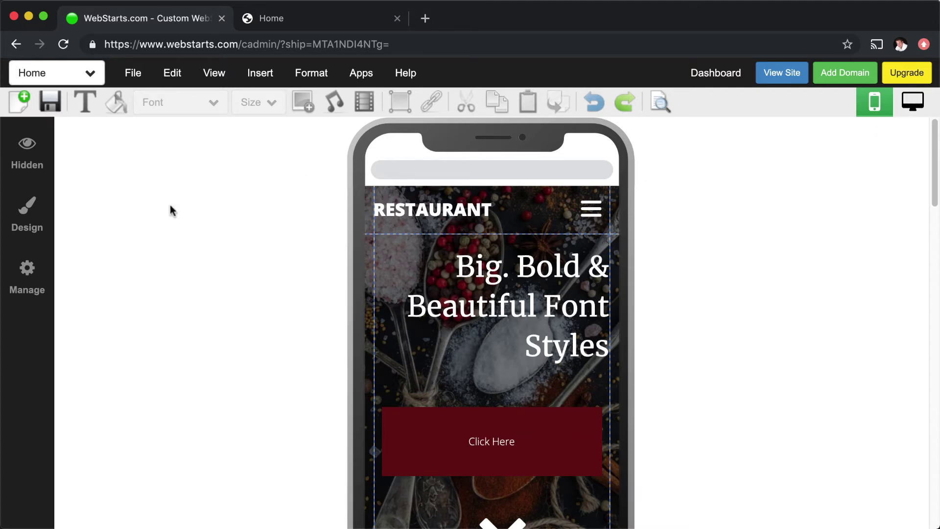
left_click(41, 277)
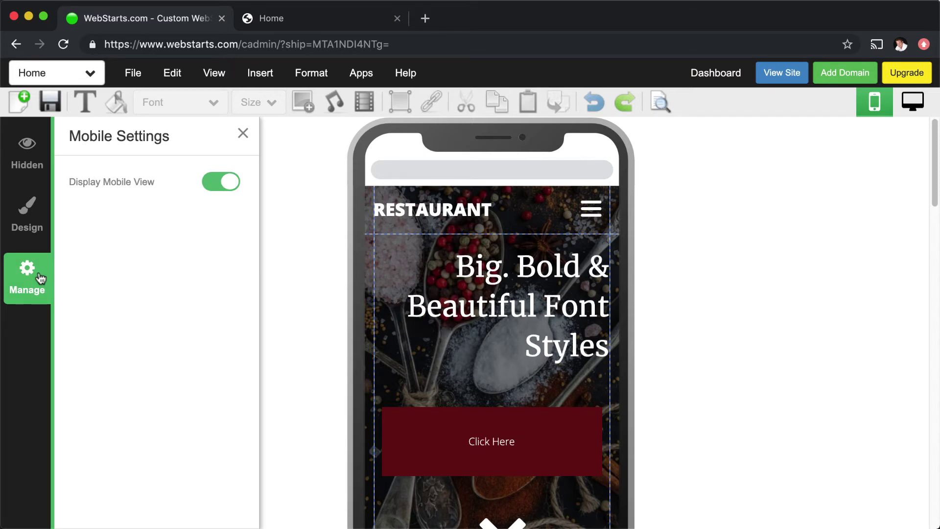
left_click(241, 133)
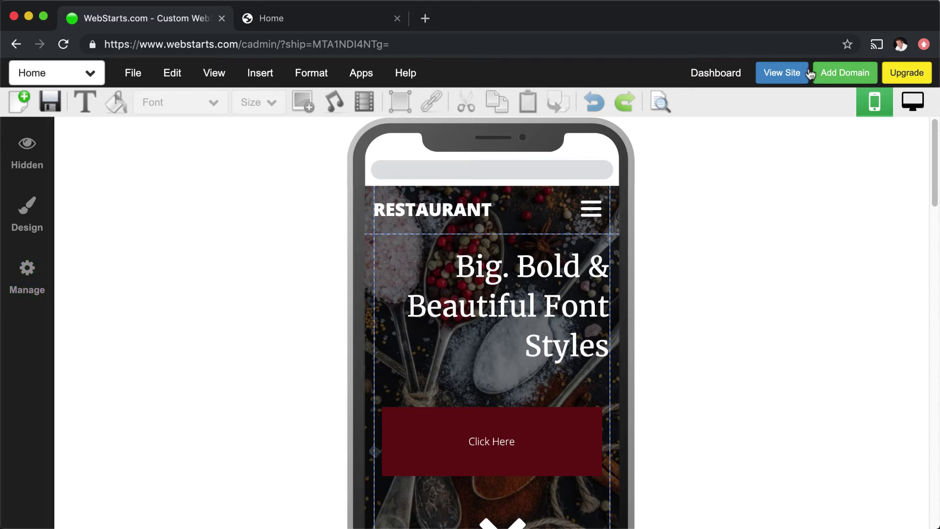
Step: Open the published site in its own window and narrow it to phone width
left_click_drag(151, 27, 161, 53)
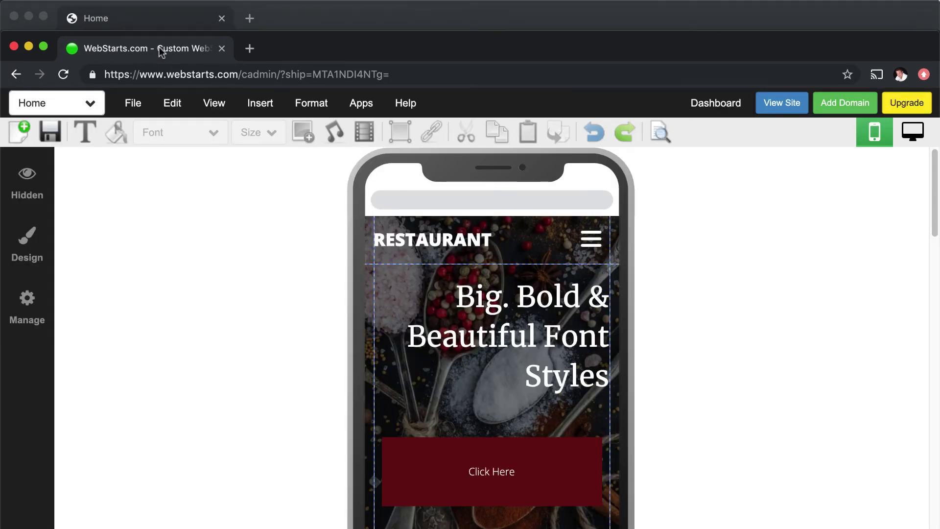
left_click(772, 103)
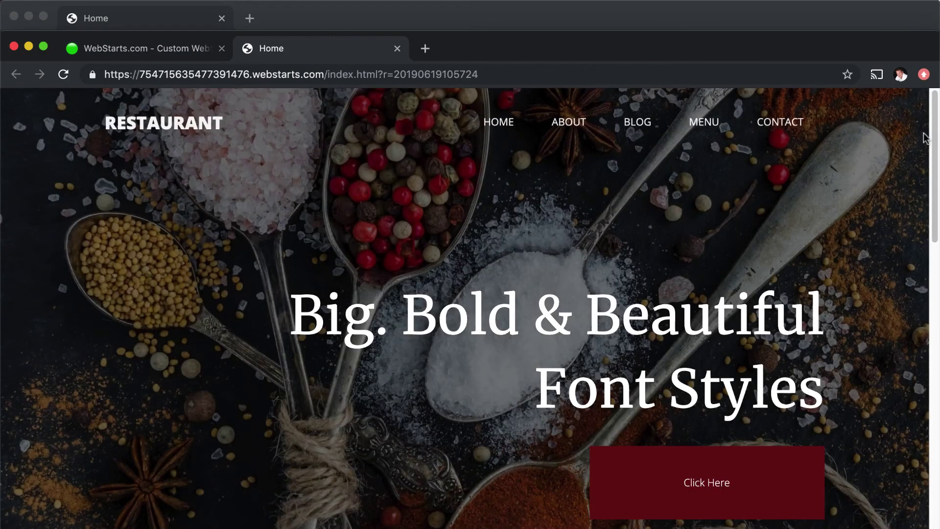
left_click_drag(928, 138, 367, 210)
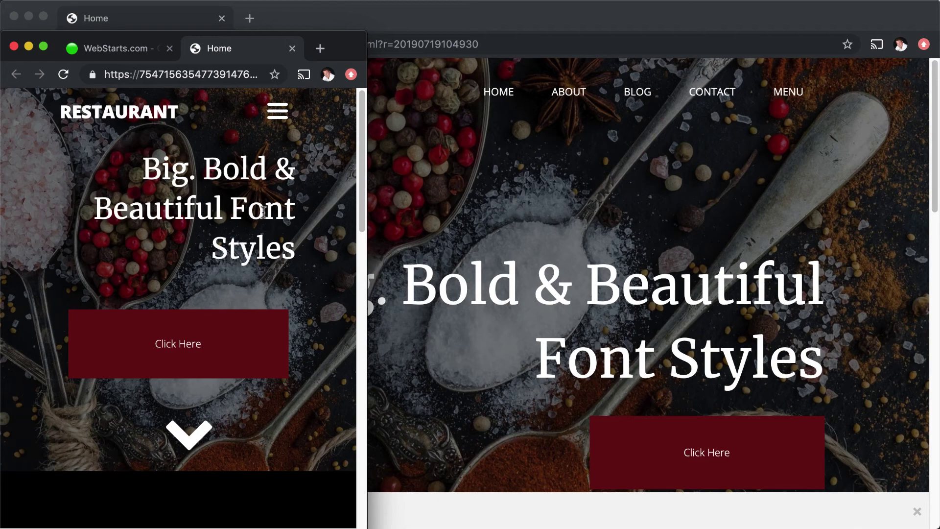
Step: Check the mobile hamburger menu, scroll the page, then restore the window's full size
left_click(273, 116)
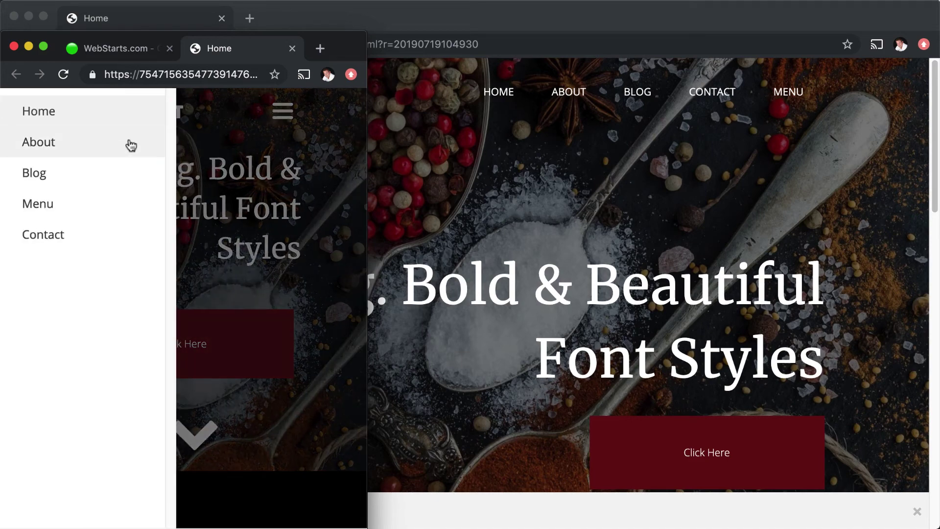
left_click(237, 267)
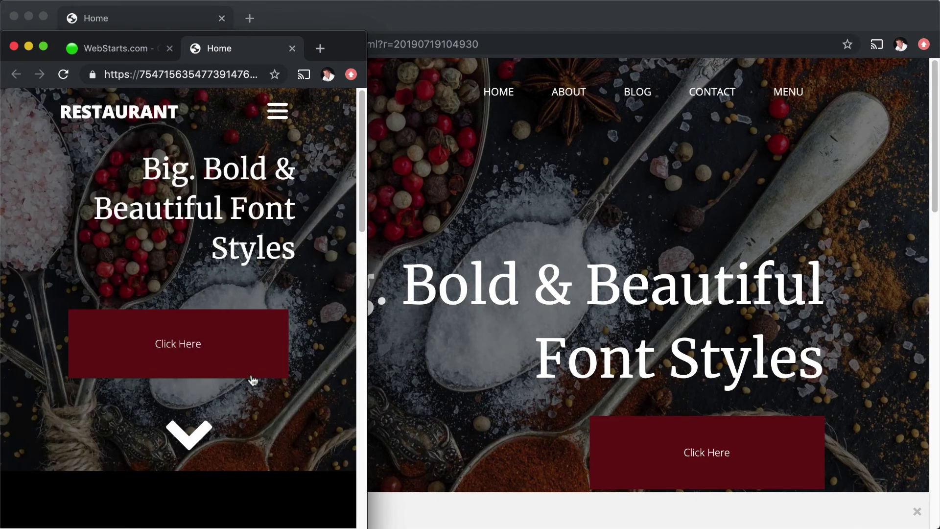
scroll(253, 380, "down", 5)
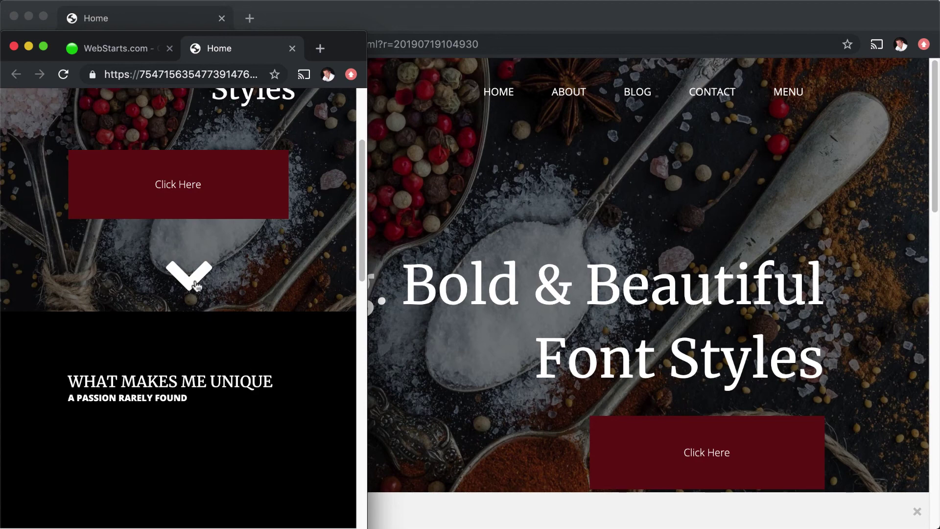
scroll(196, 285, "down", 15)
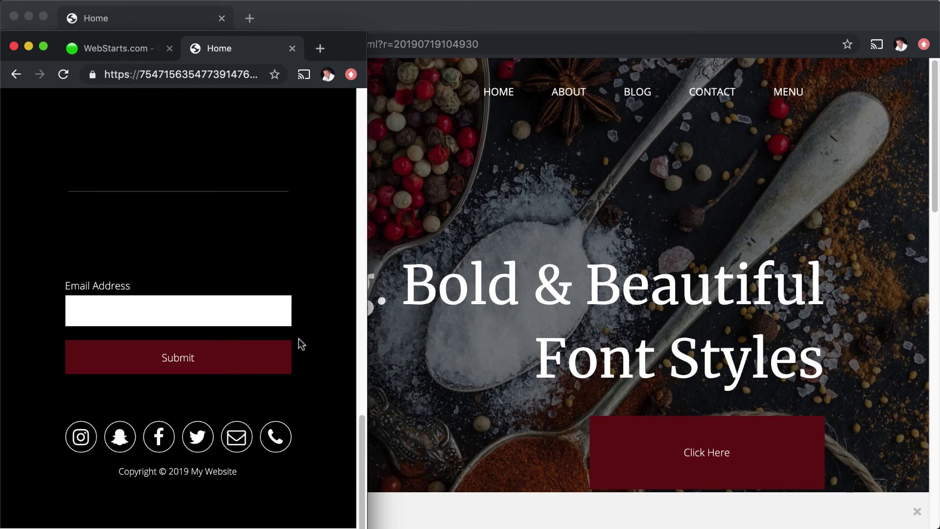
scroll(299, 339, "up", 20)
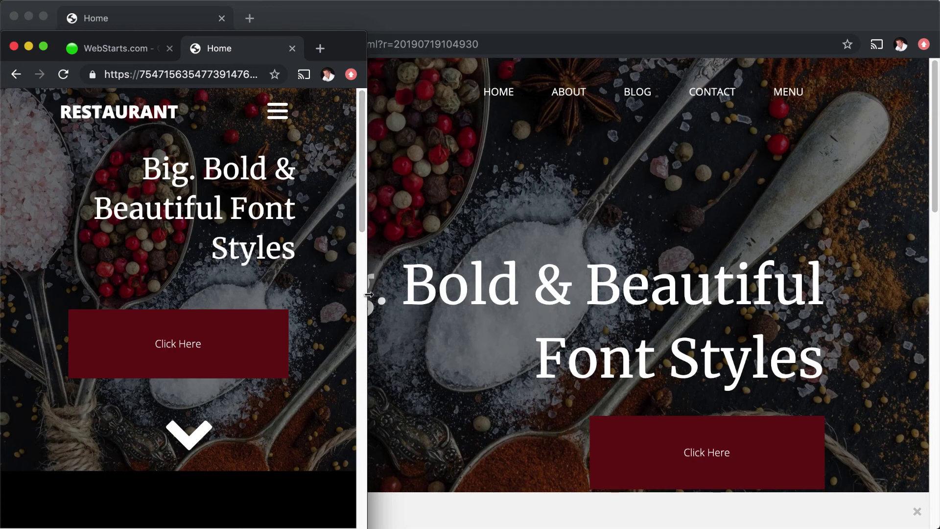
left_click_drag(367, 293, 936, 279)
left_click_drag(558, 51, 557, 19)
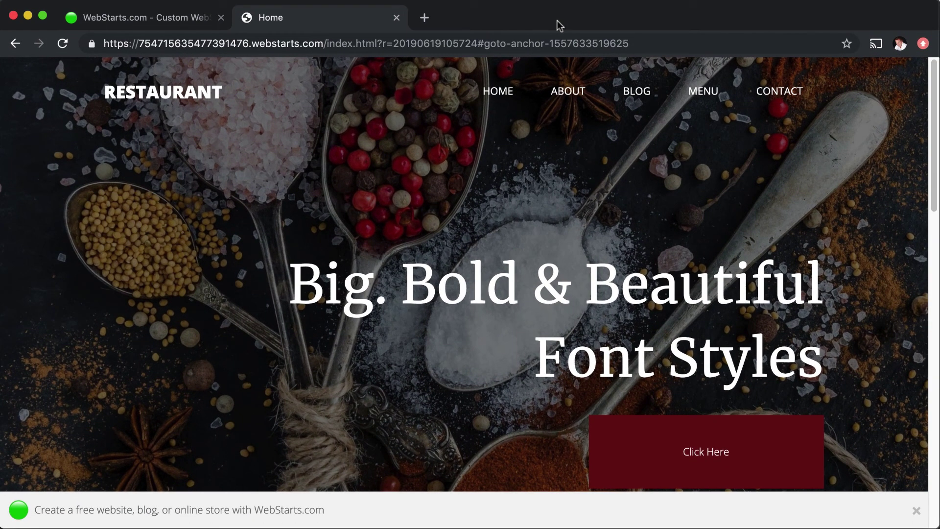